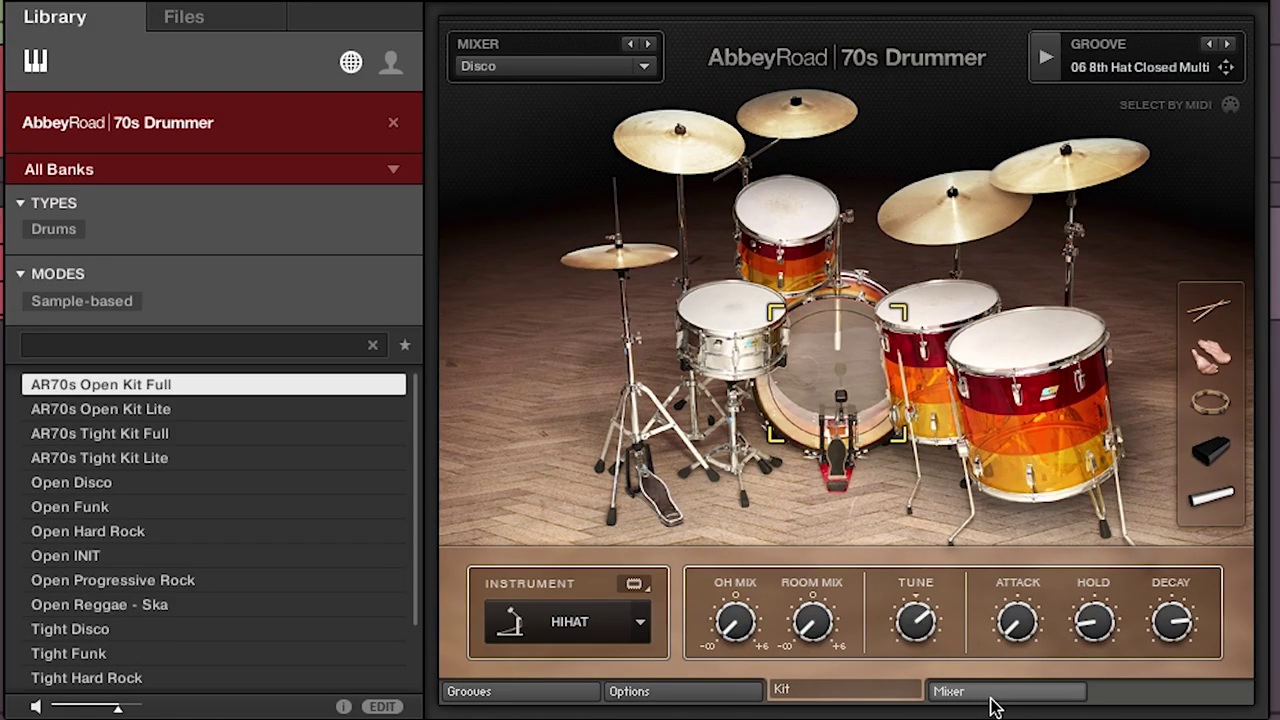
Open the drum kit's mixer and solo the snare's close mic channel.
{"action": "left_click", "coordinate": [994, 700]}
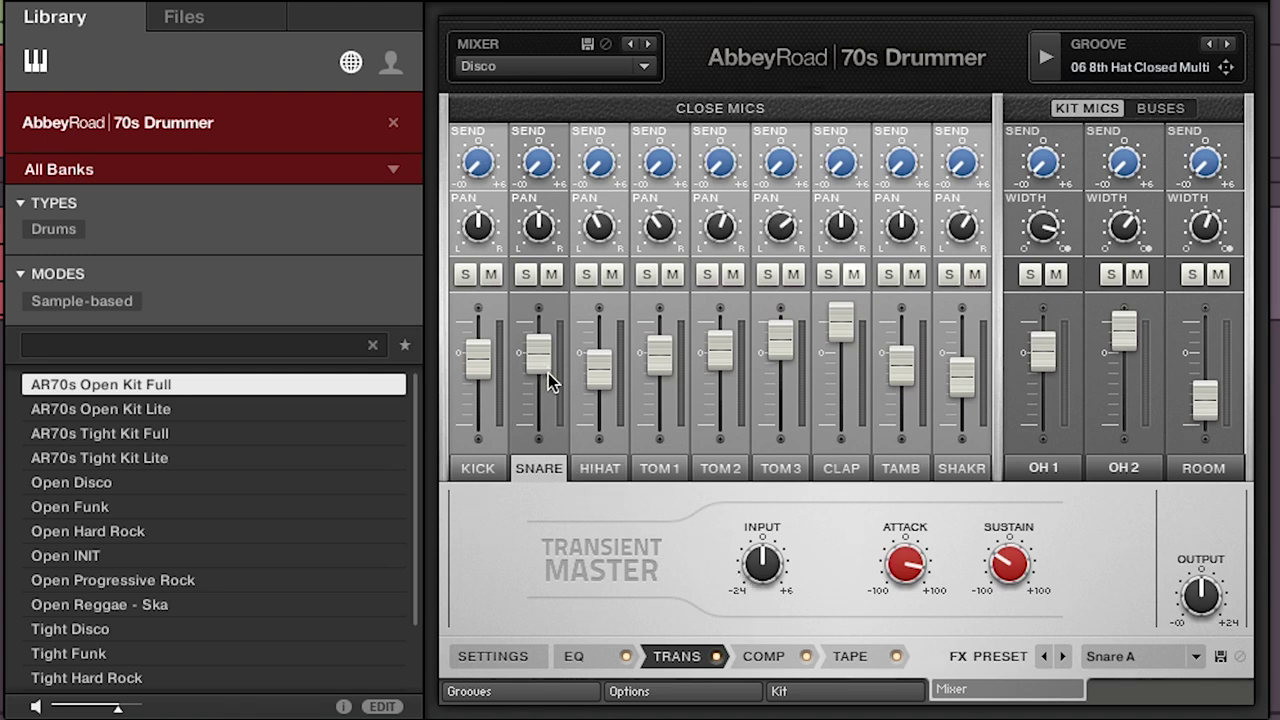
{"action": "left_click", "coordinate": [548, 467]}
{"action": "left_click", "coordinate": [525, 276]}
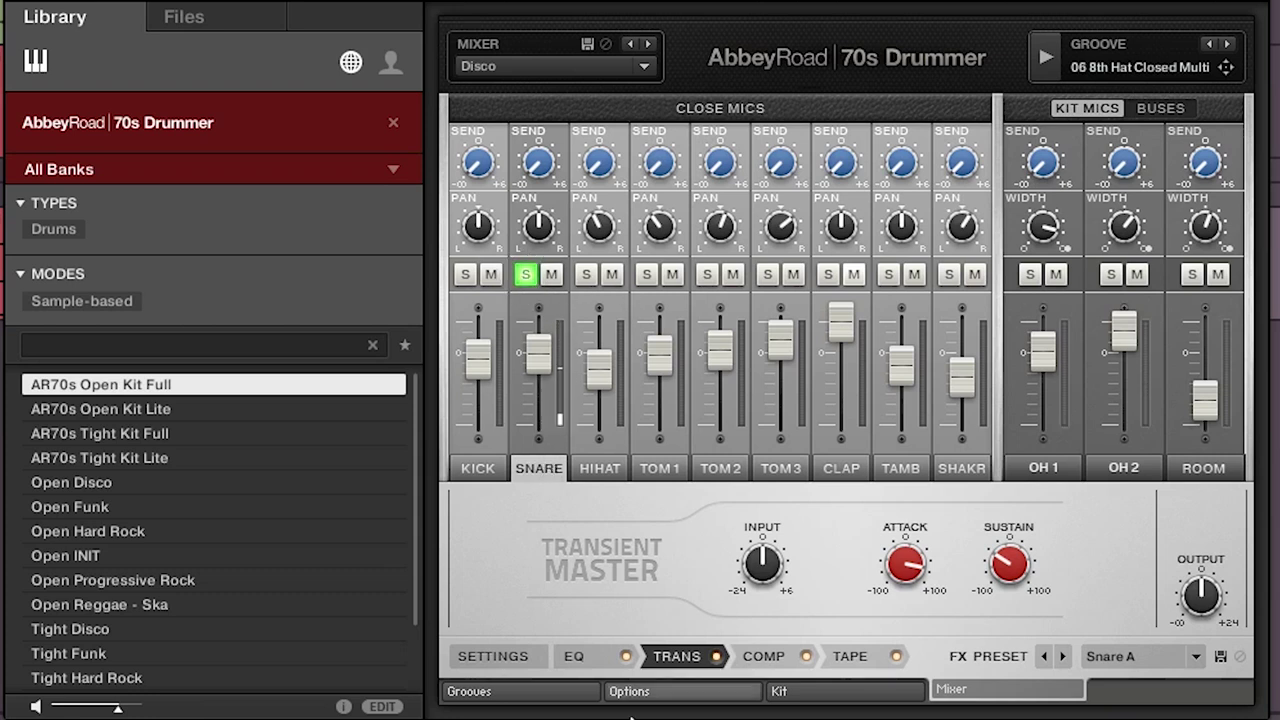
Look over the snare's EQ, and in its Transient Master slightly lower Attack and raise Sustain.
{"action": "left_click", "coordinate": [590, 660]}
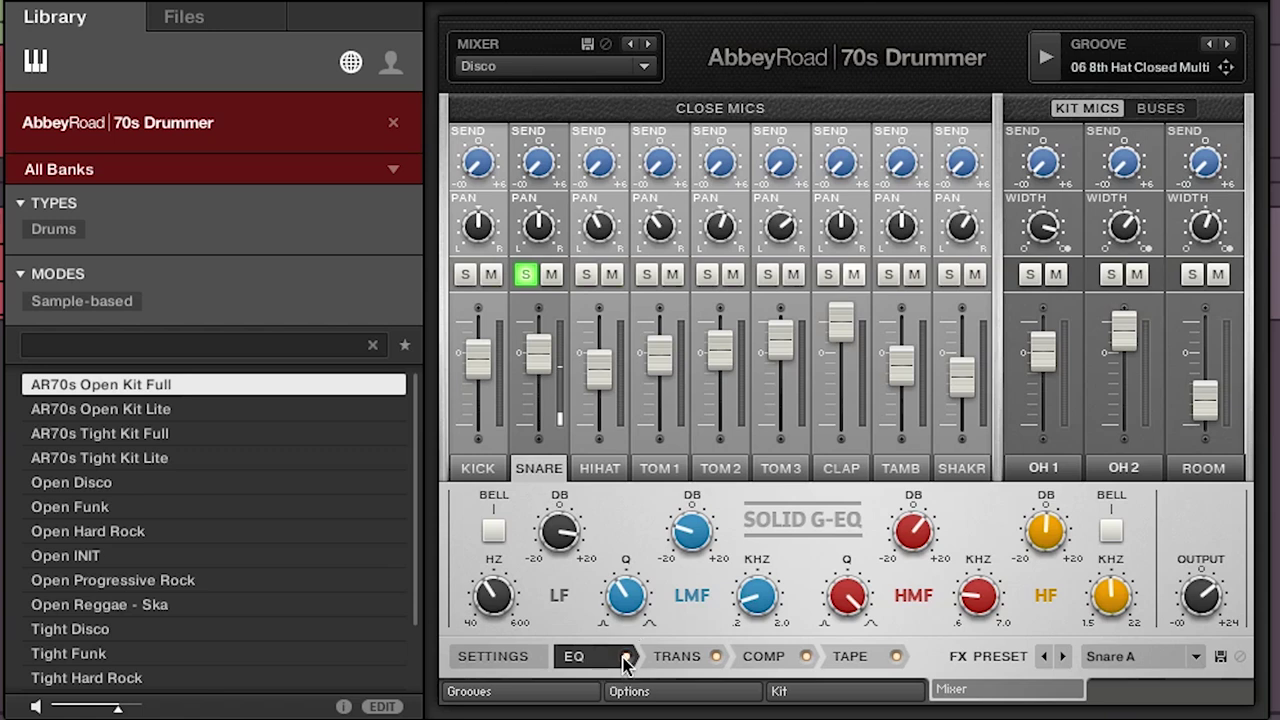
{"action": "left_click", "coordinate": [695, 660]}
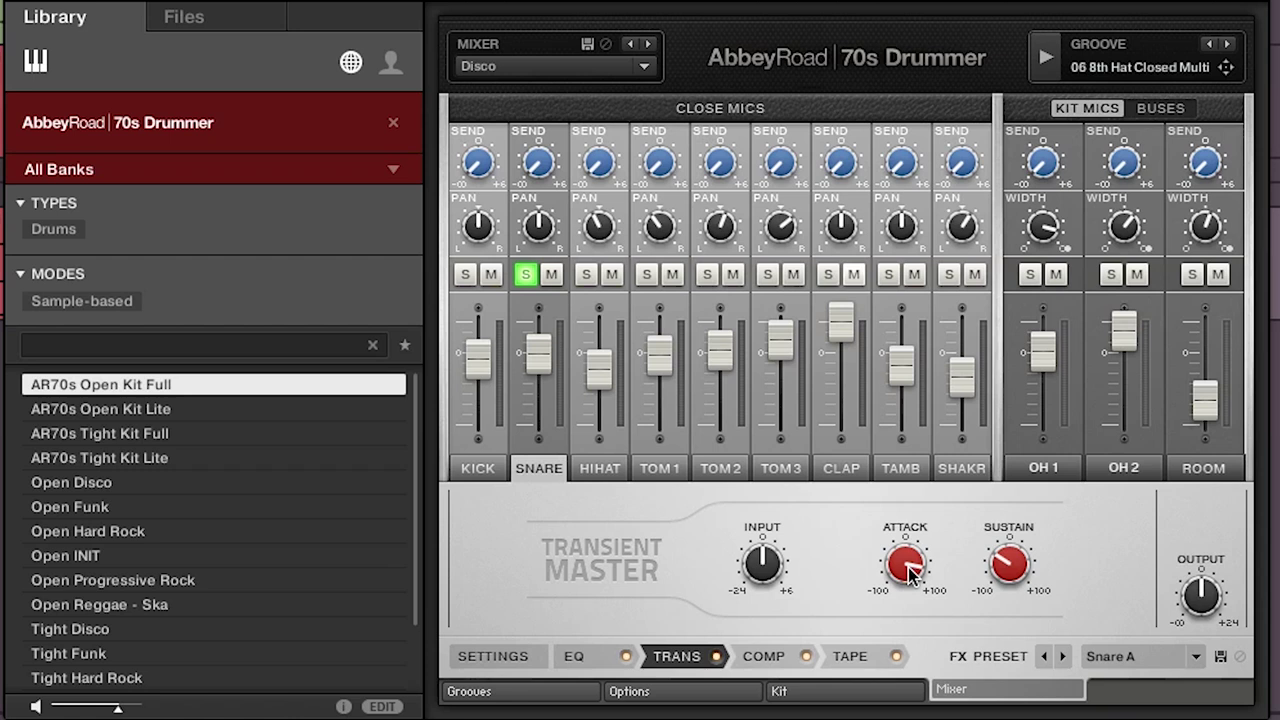
{"action": "mouse_move", "coordinate": [910, 569]}
{"action": "left_mouse_down"}
{"action": "mouse_move", "coordinate": [915, 717]}
{"action": "mouse_move", "coordinate": [903, 710]}
{"action": "mouse_move", "coordinate": [905, 532]}
{"action": "mouse_move", "coordinate": [907, 556]}
{"action": "left_mouse_up"}
{"action": "left_click_drag", "start_coordinate": [1010, 568], "coordinate": [1038, 660]}
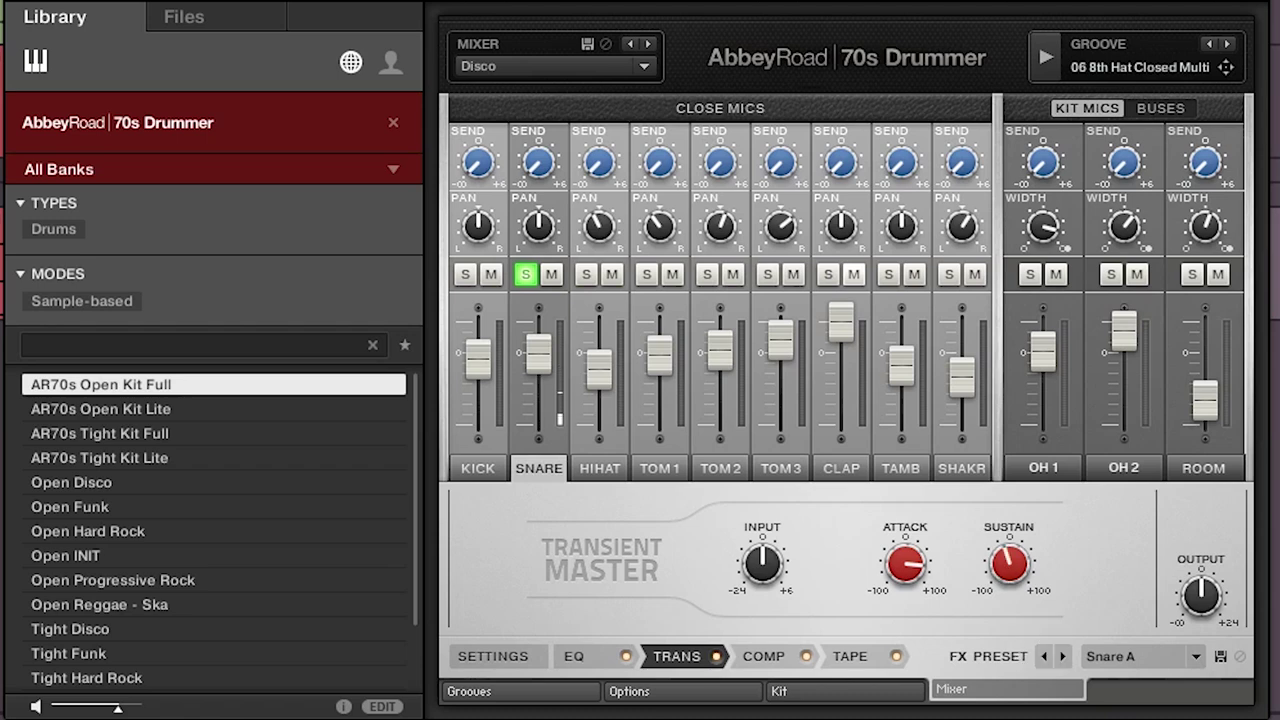
Examine the snare's Solid Bus Comp and Tape Saturator settings, plus the hi-hat channel's effects.
{"action": "left_click", "coordinate": [781, 660]}
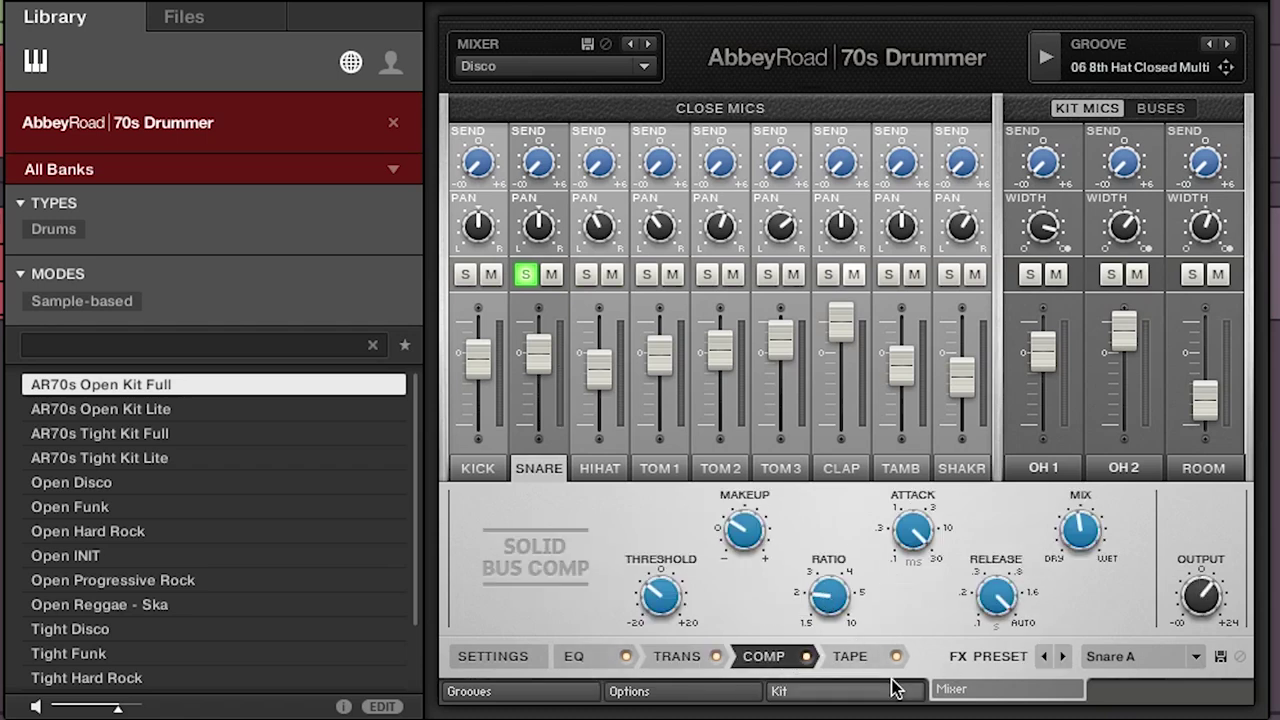
{"action": "left_click", "coordinate": [860, 660]}
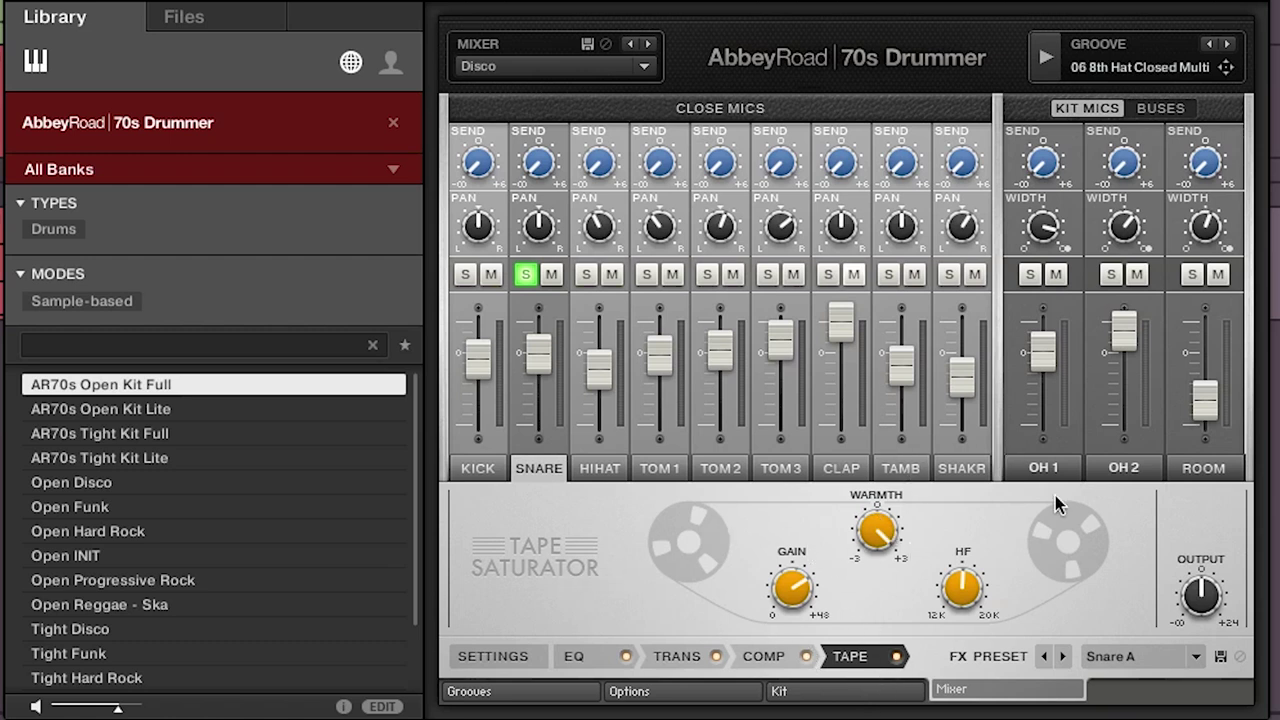
{"action": "left_click", "coordinate": [598, 468]}
{"action": "left_click", "coordinate": [477, 468]}
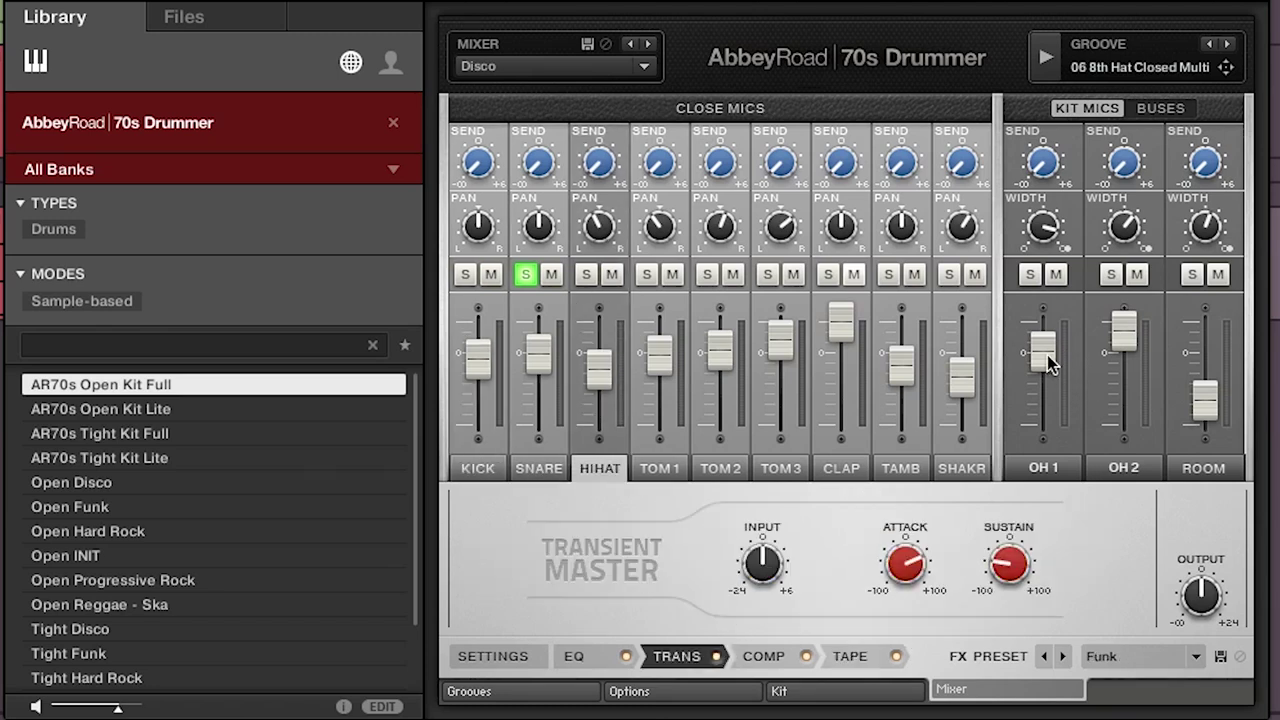
Solo the OH 1 and OH 2 overhead mics and take the snare channel out of solo.
{"action": "left_click", "coordinate": [1046, 358]}
{"action": "left_click_drag", "start_coordinate": [1046, 358], "coordinate": [1040, 345]}
{"action": "left_click", "coordinate": [1030, 274]}
{"action": "left_click", "coordinate": [1110, 274]}
{"action": "left_click", "coordinate": [526, 274]}
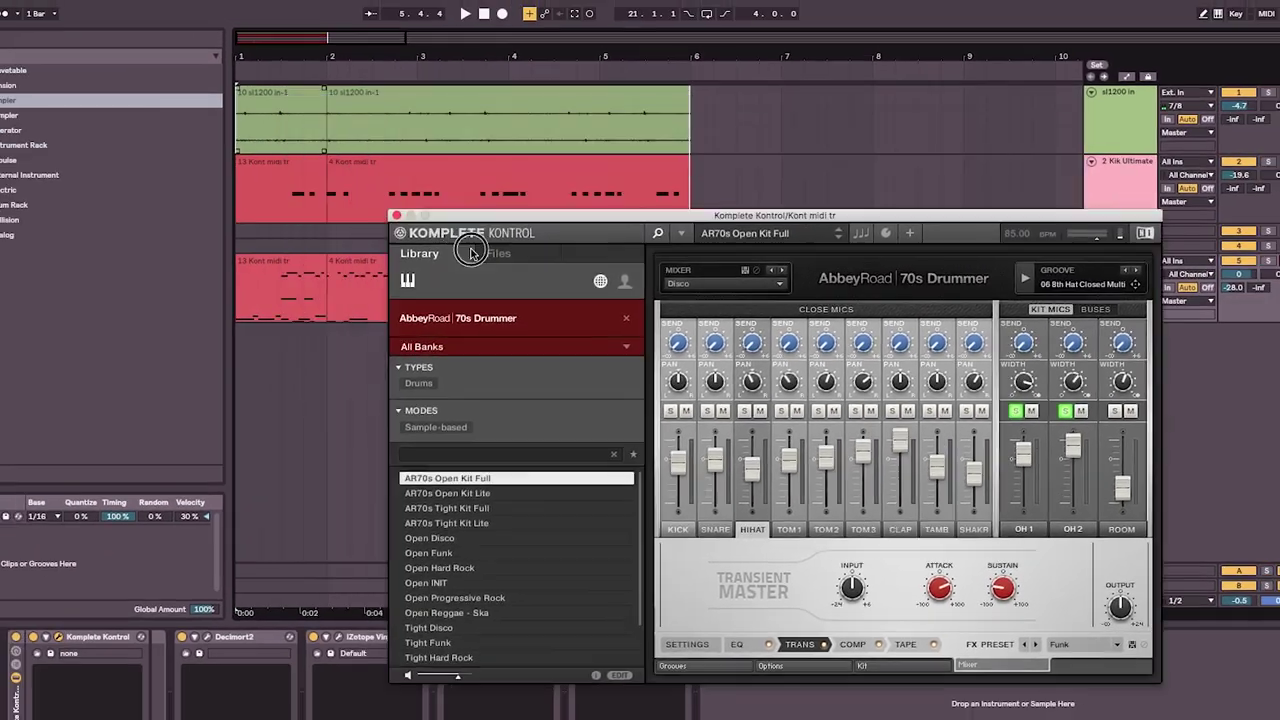
{"action": "left_click_drag", "start_coordinate": [452, 214], "coordinate": [762, 40]}
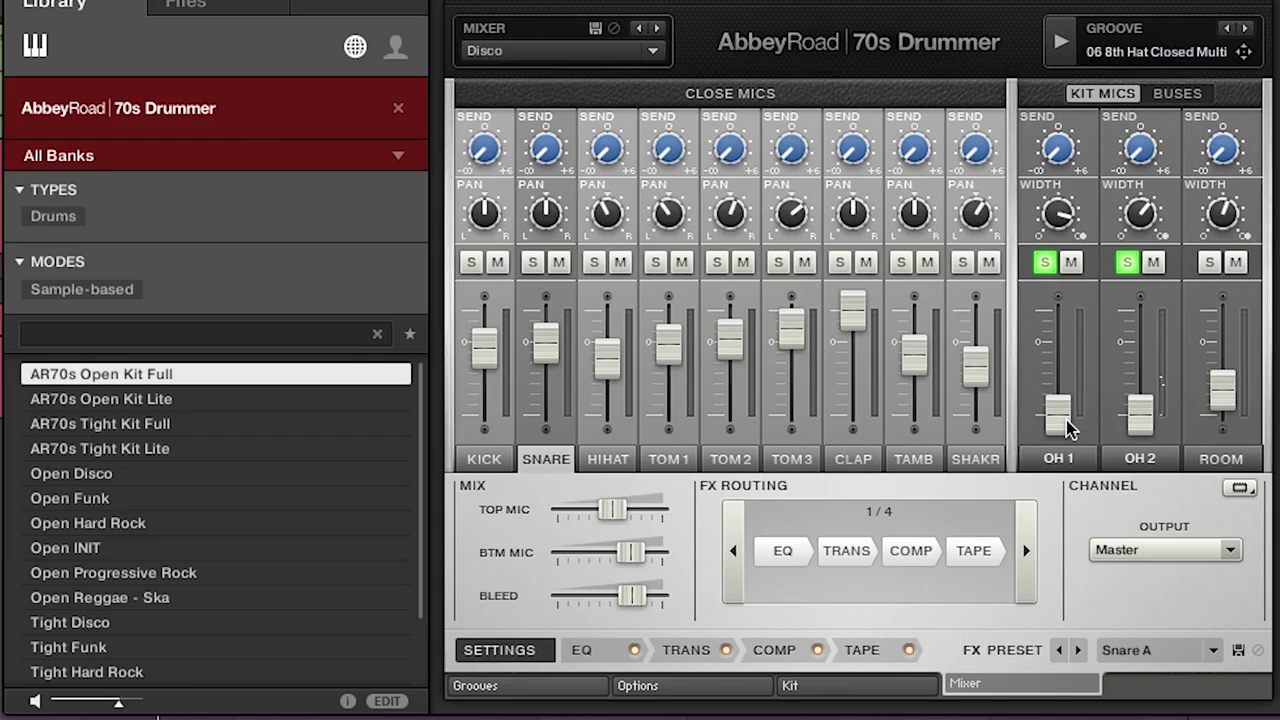
Balance the overheads with OH 1 above 0 and OH 2 just below 0, and narrow both width settings.
{"action": "left_click", "coordinate": [1279, 243]}
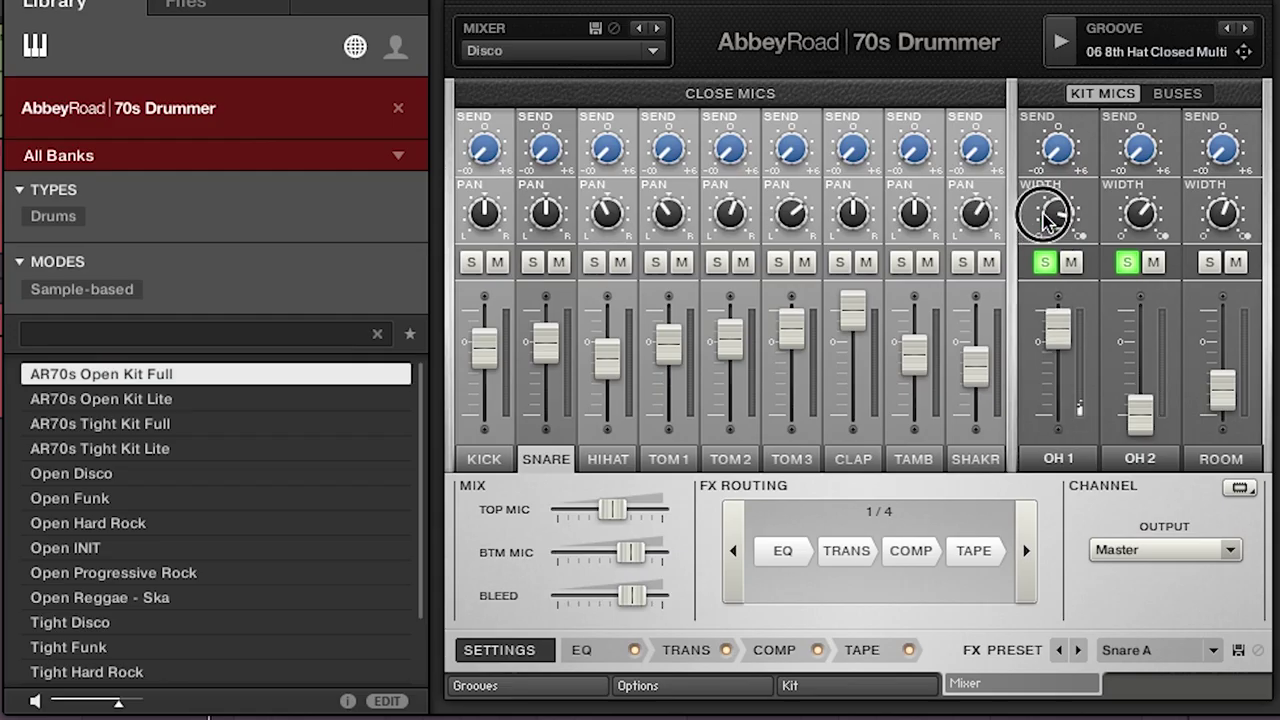
{"action": "left_click_drag", "start_coordinate": [1040, 195], "coordinate": [1046, 210]}
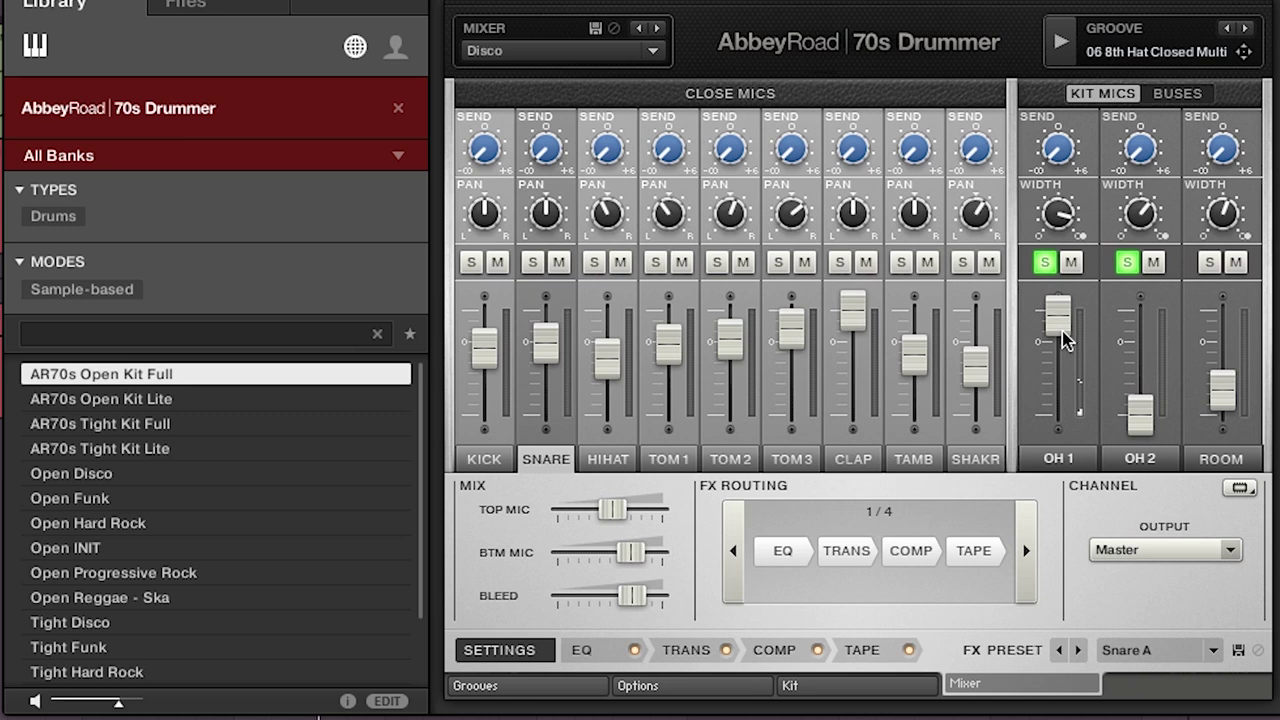
{"action": "left_click_drag", "start_coordinate": [1139, 410], "coordinate": [1130, 255]}
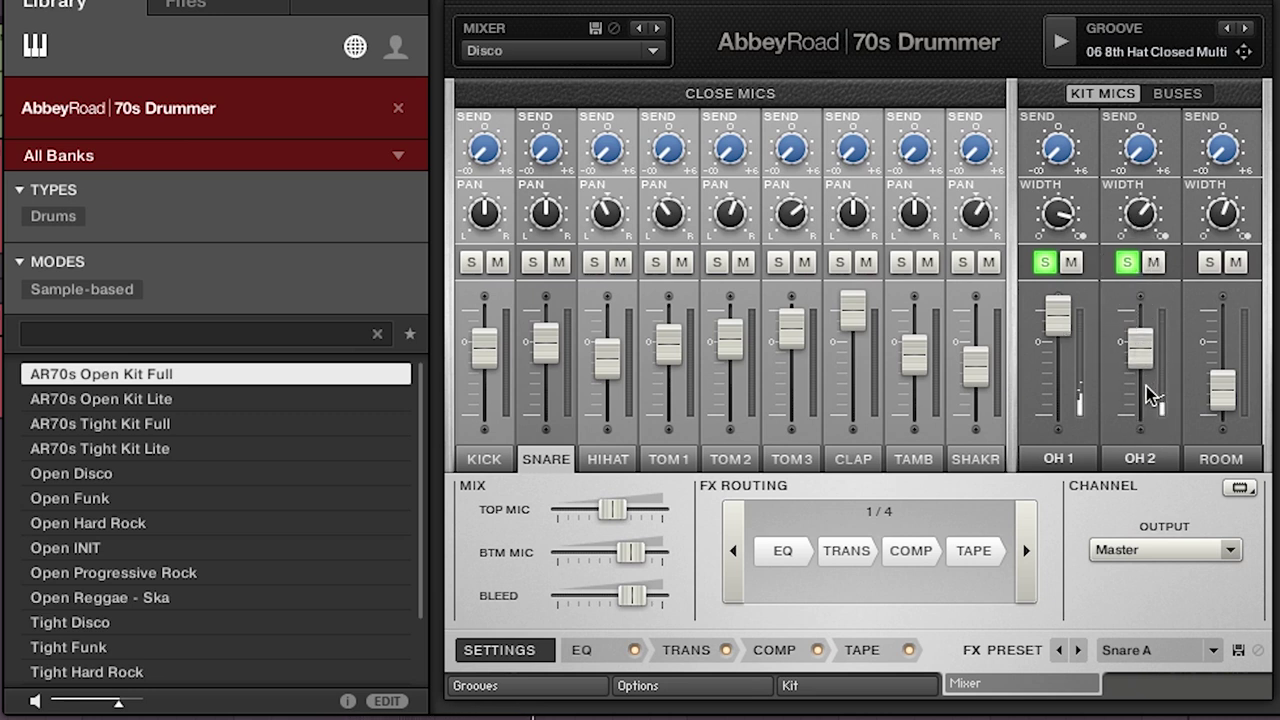
{"action": "scroll", "coordinate": [1064, 228], "scroll_direction": "down", "scroll_amount": 2}
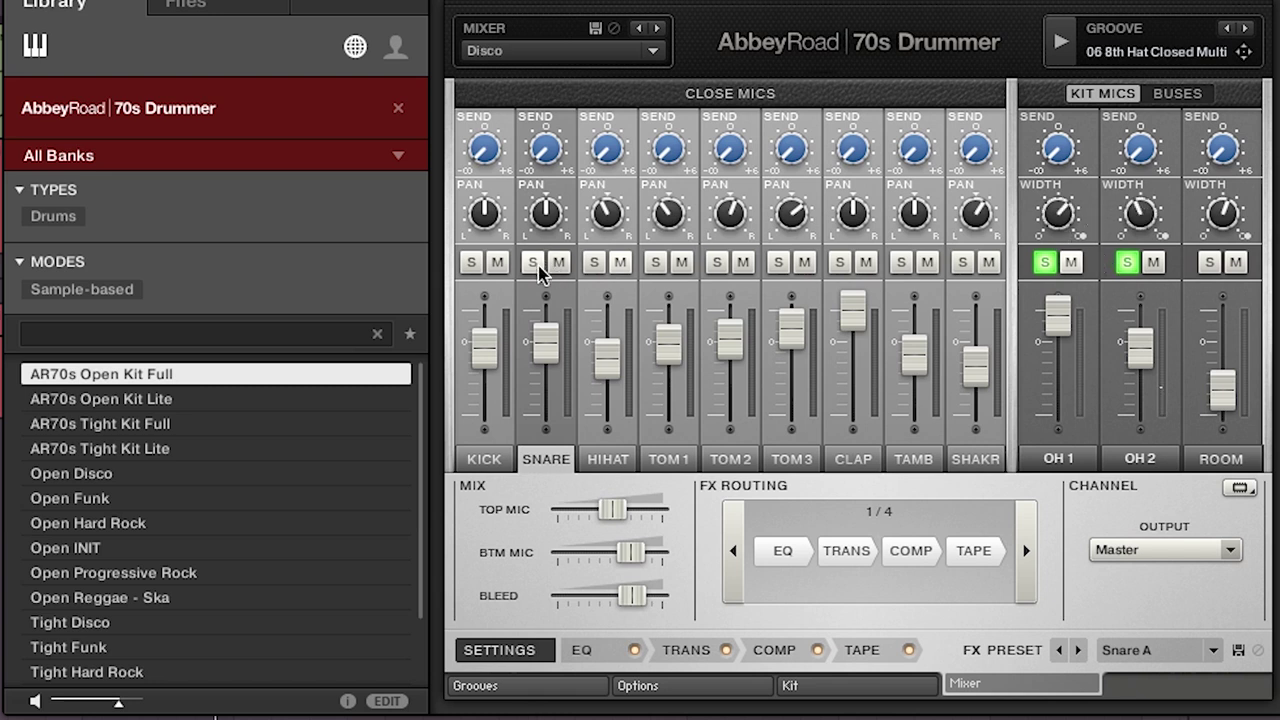
Bring the kick, snare and hi-hat close mics into the soloed mix and lower the kick fader slightly.
{"action": "left_click", "coordinate": [472, 263]}
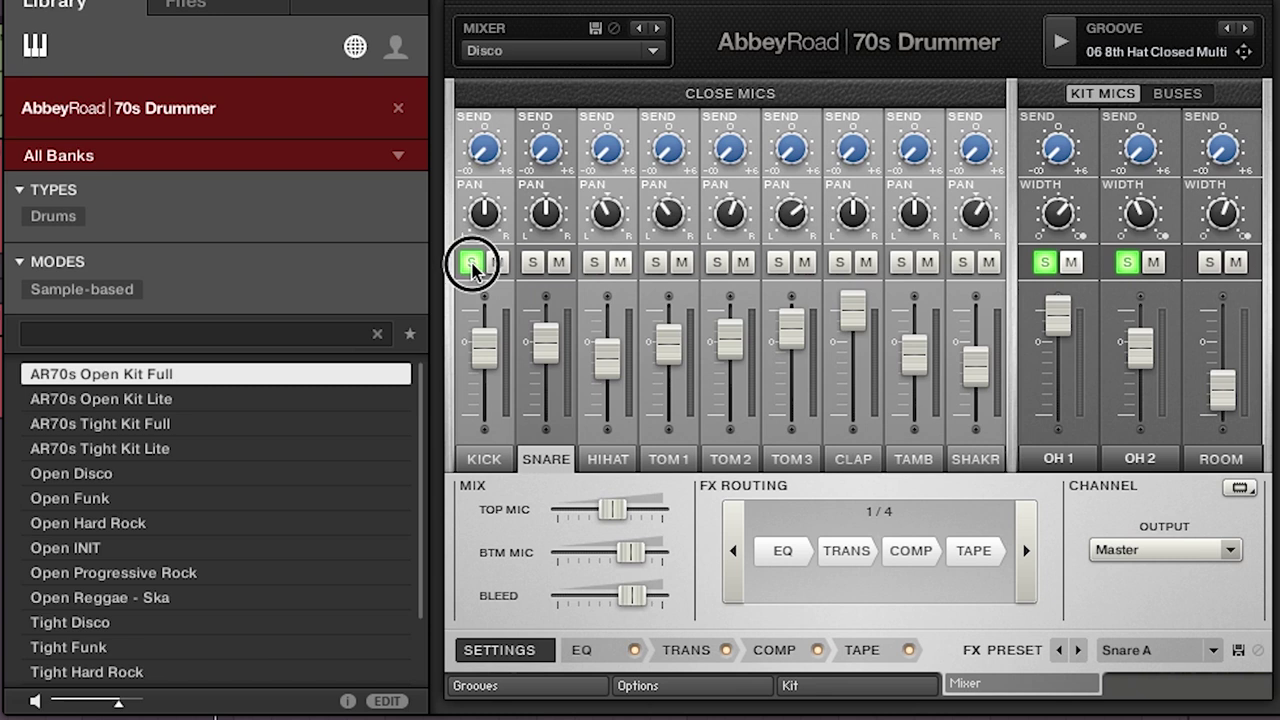
{"action": "left_click", "coordinate": [472, 263]}
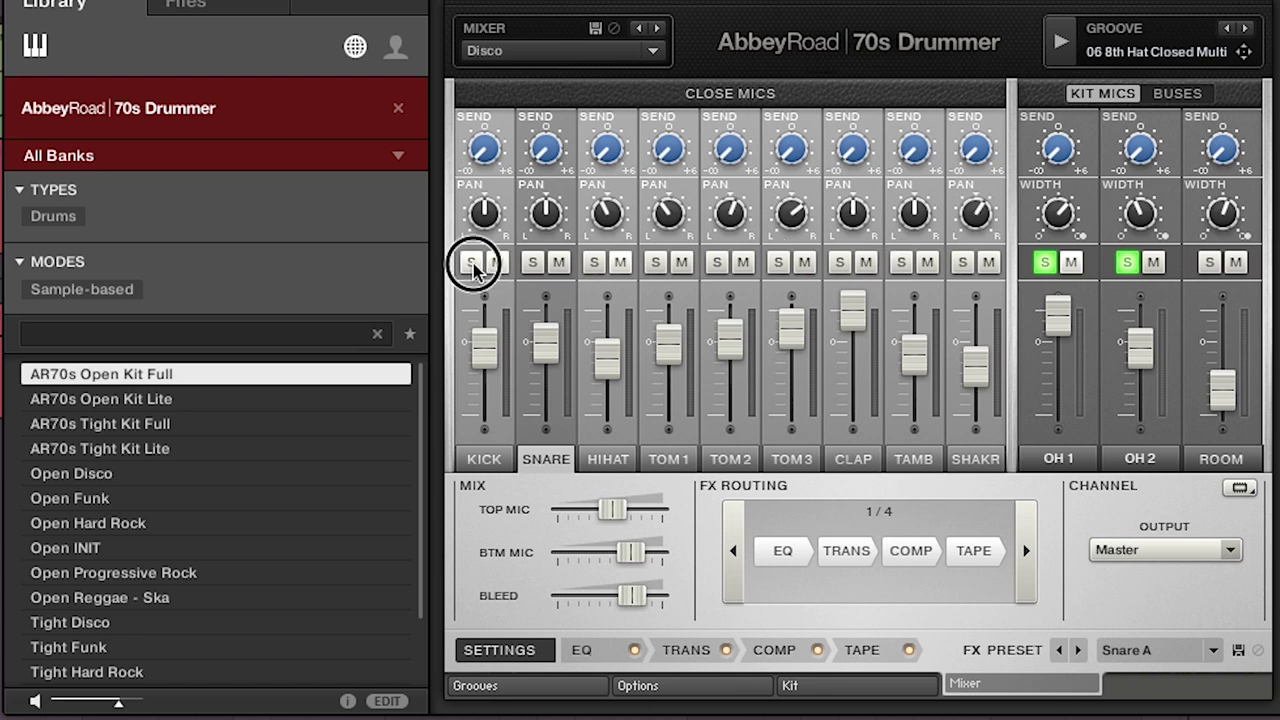
{"action": "left_click_drag", "start_coordinate": [478, 343], "coordinate": [483, 358]}
{"action": "left_click", "coordinate": [532, 263]}
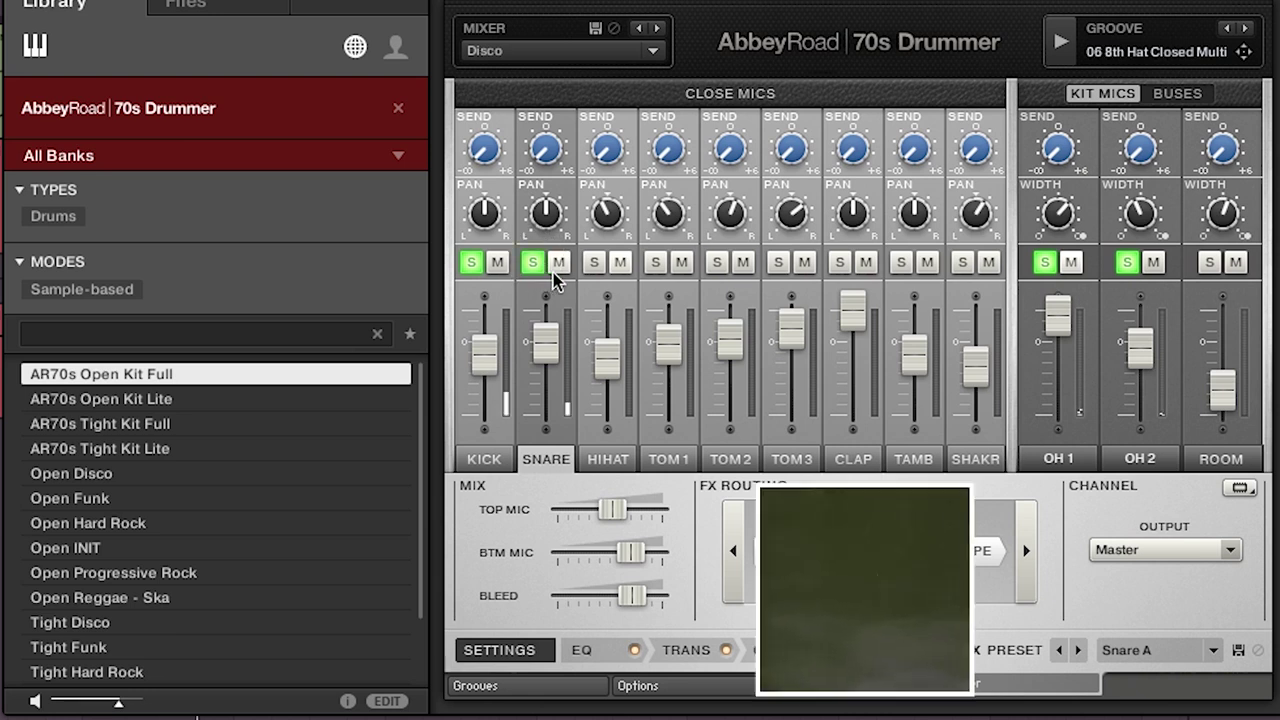
{"action": "left_click", "coordinate": [594, 263]}
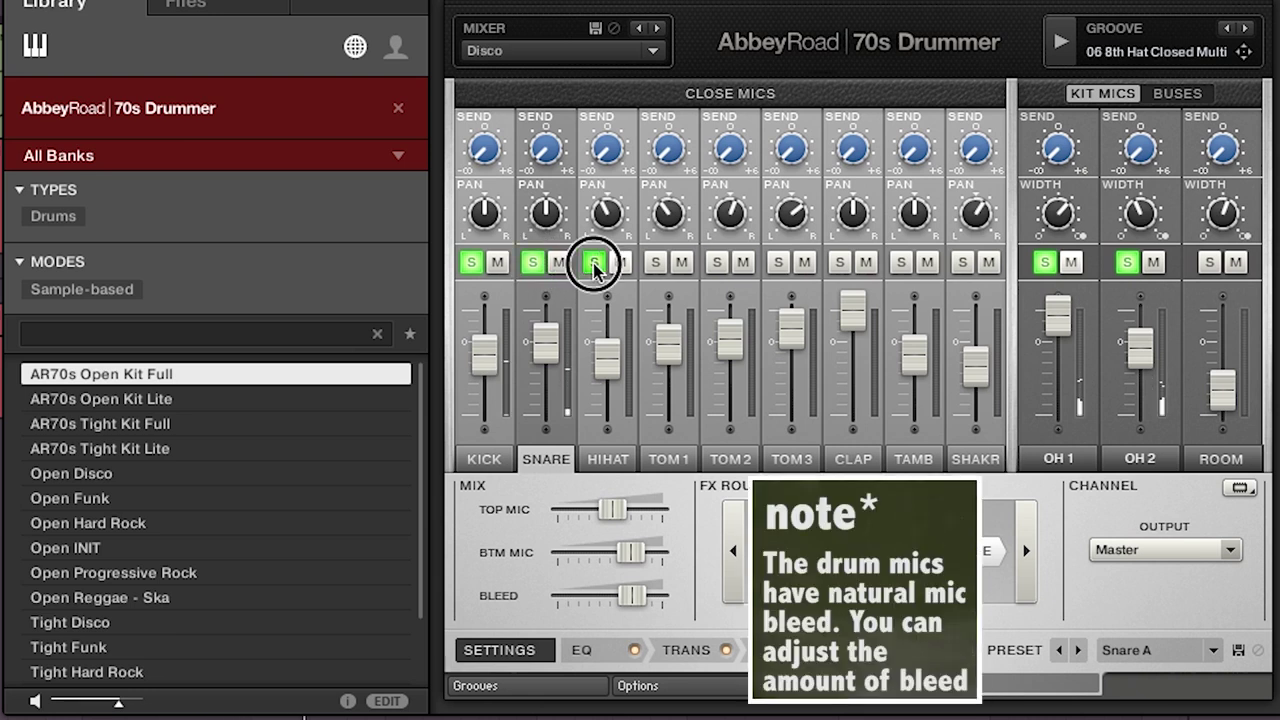
{"action": "left_click", "coordinate": [606, 365]}
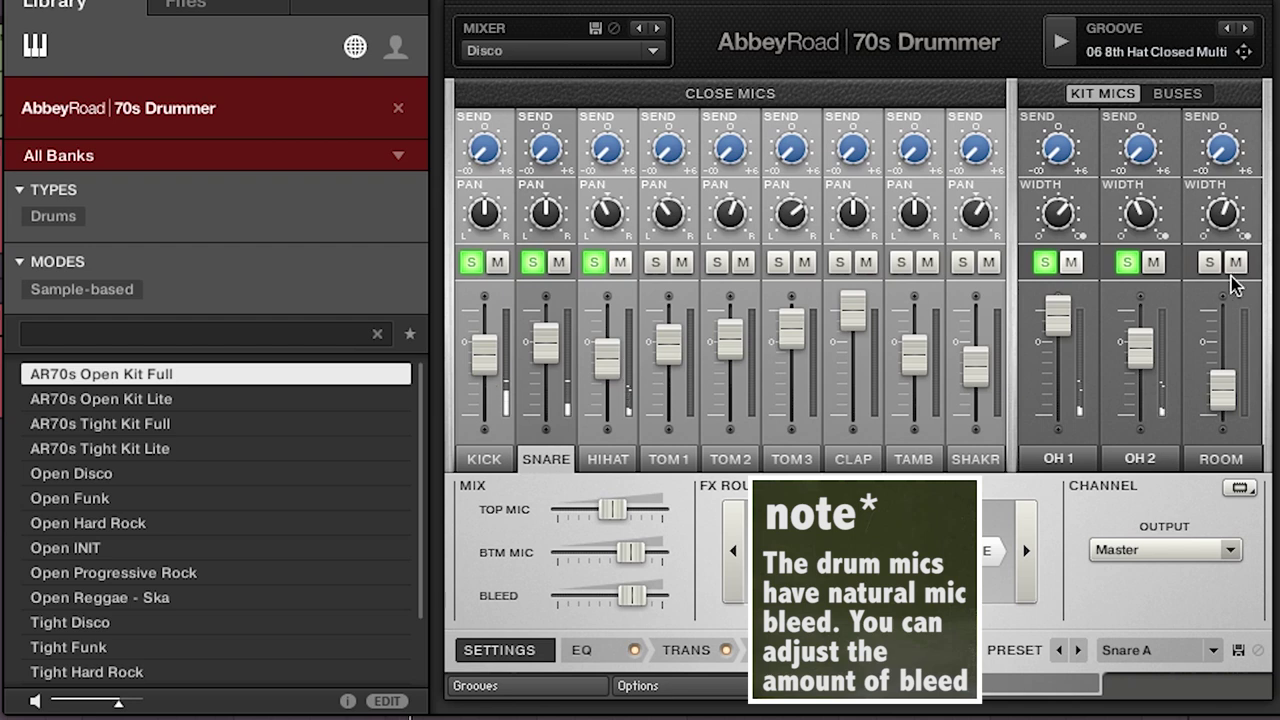
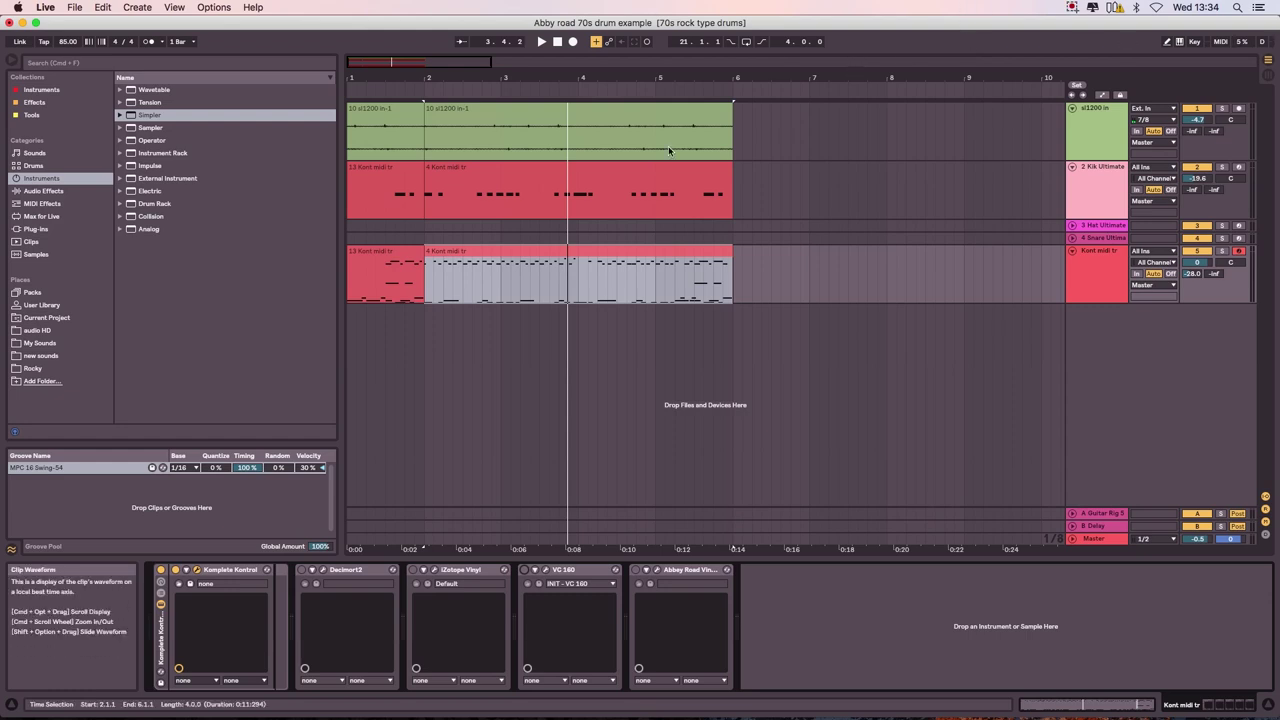
Play the loop and enable the Decimort2 bit crusher on the Kont midi tr track with its window open.
{"action": "left_click", "coordinate": [540, 42]}
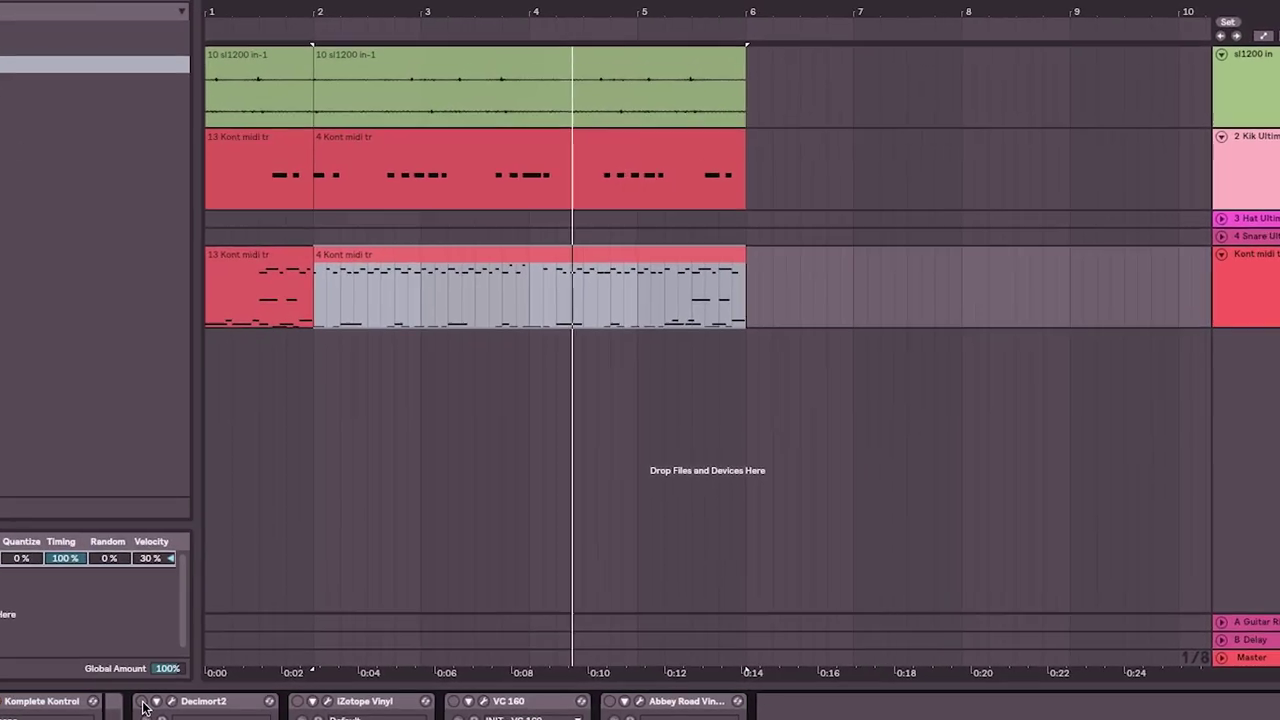
{"action": "left_click", "coordinate": [366, 572]}
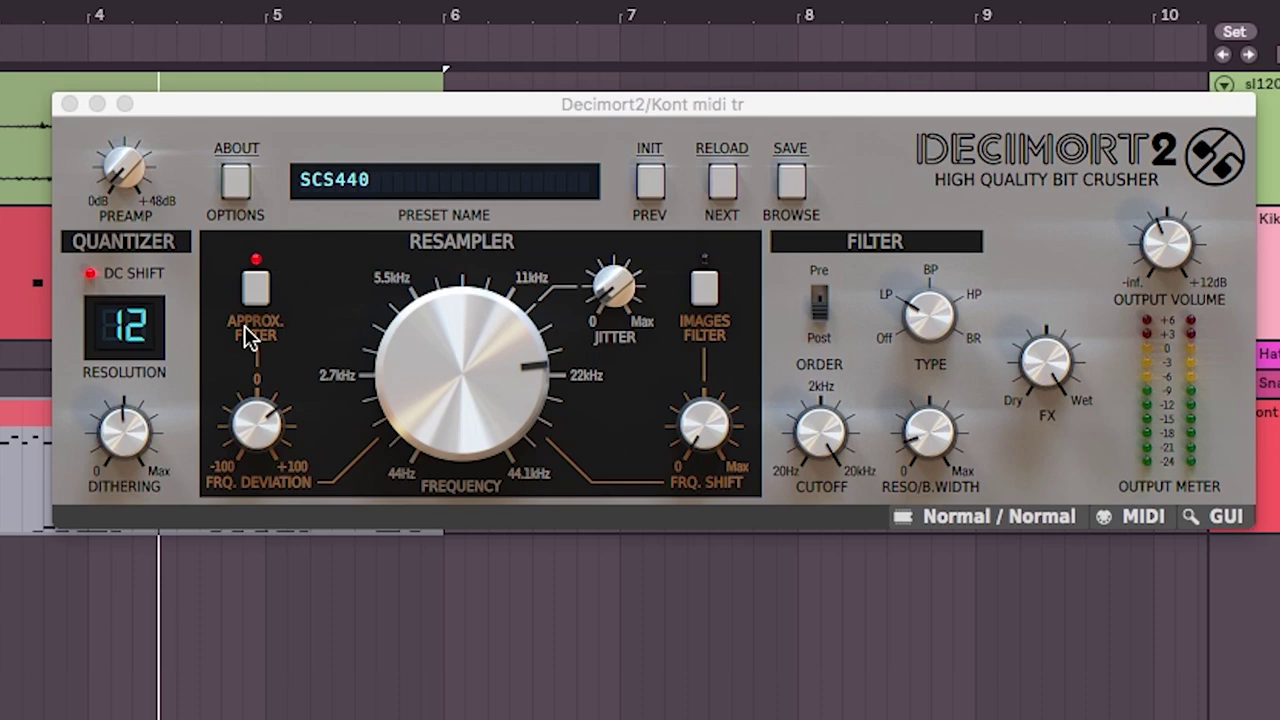
{"action": "left_click", "coordinate": [374, 549]}
{"action": "left_click_drag", "start_coordinate": [420, 100], "coordinate": [400, 590]}
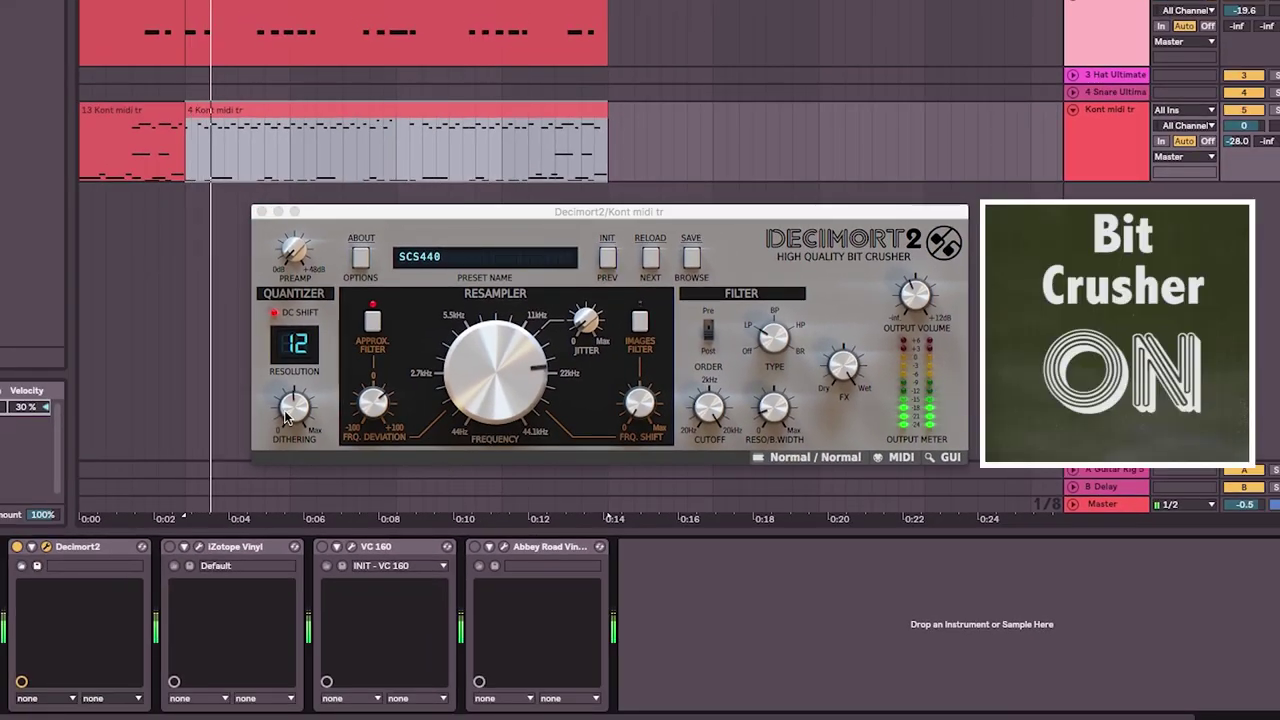
Compare the loop with Decimort2 off and on, and set its resampler frequency to 17315 Hz.
{"action": "left_click", "coordinate": [18, 548]}
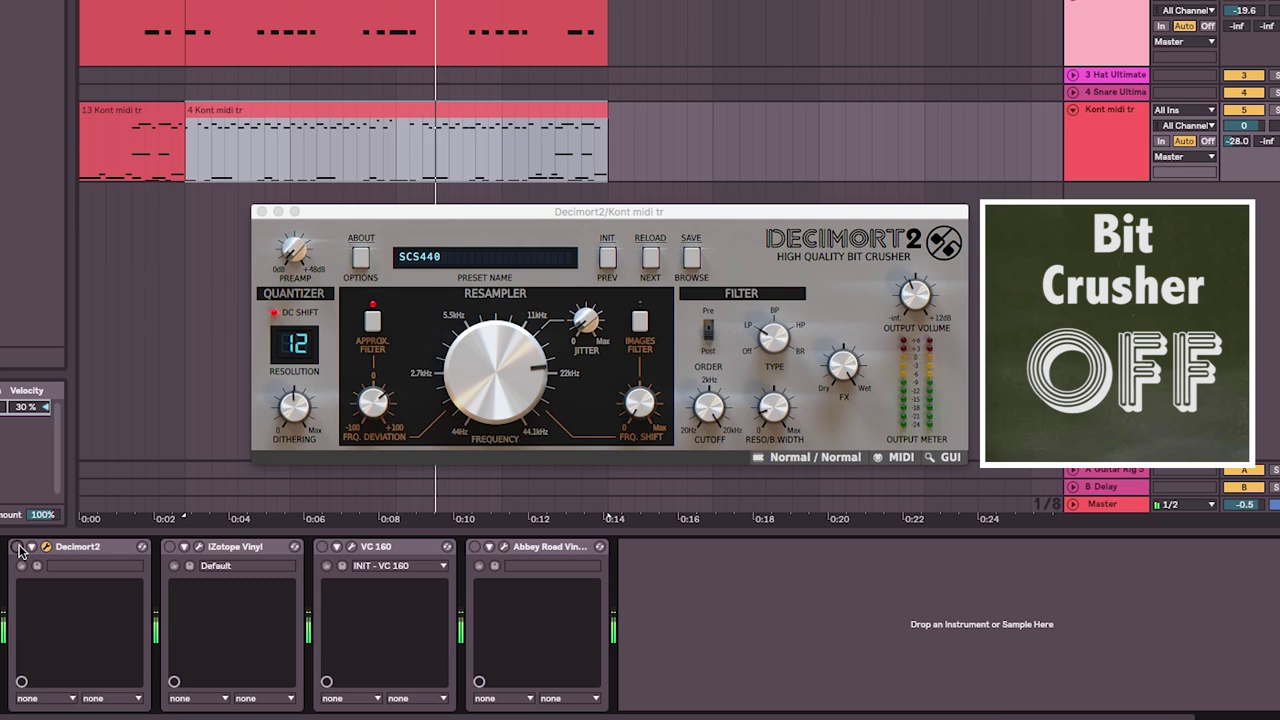
{"action": "left_click", "coordinate": [18, 548]}
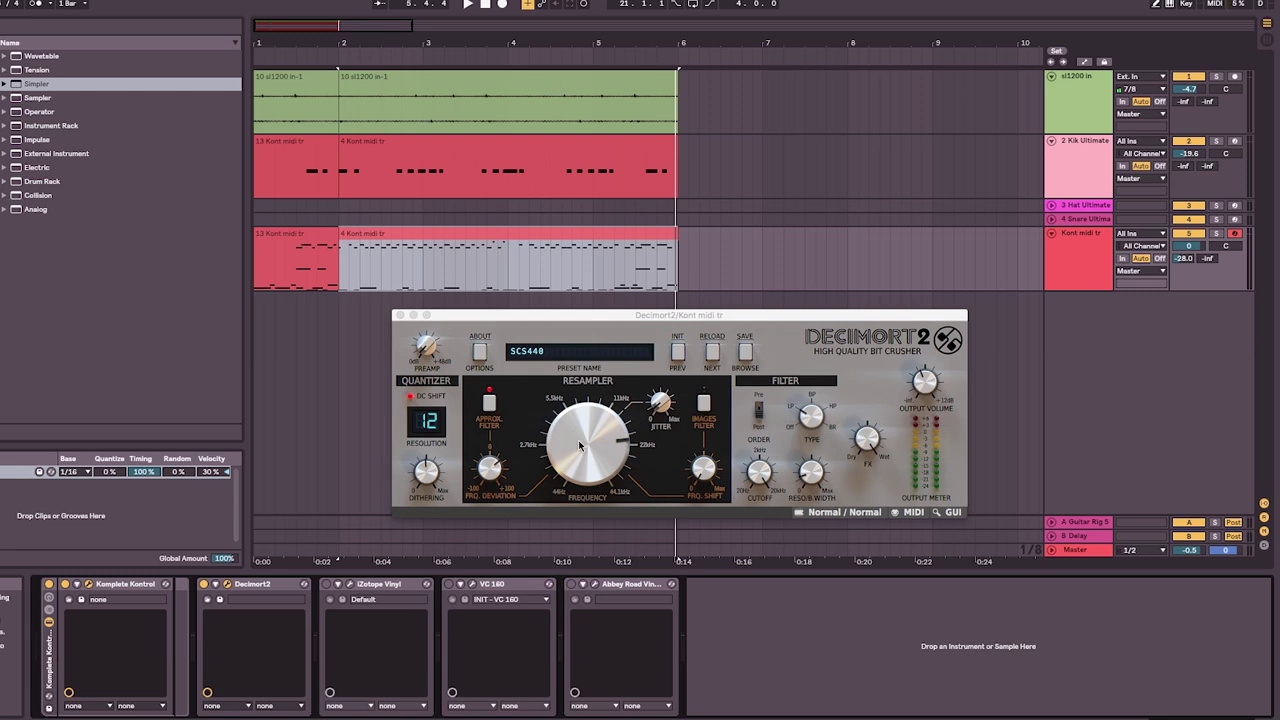
{"action": "left_click", "coordinate": [472, 5]}
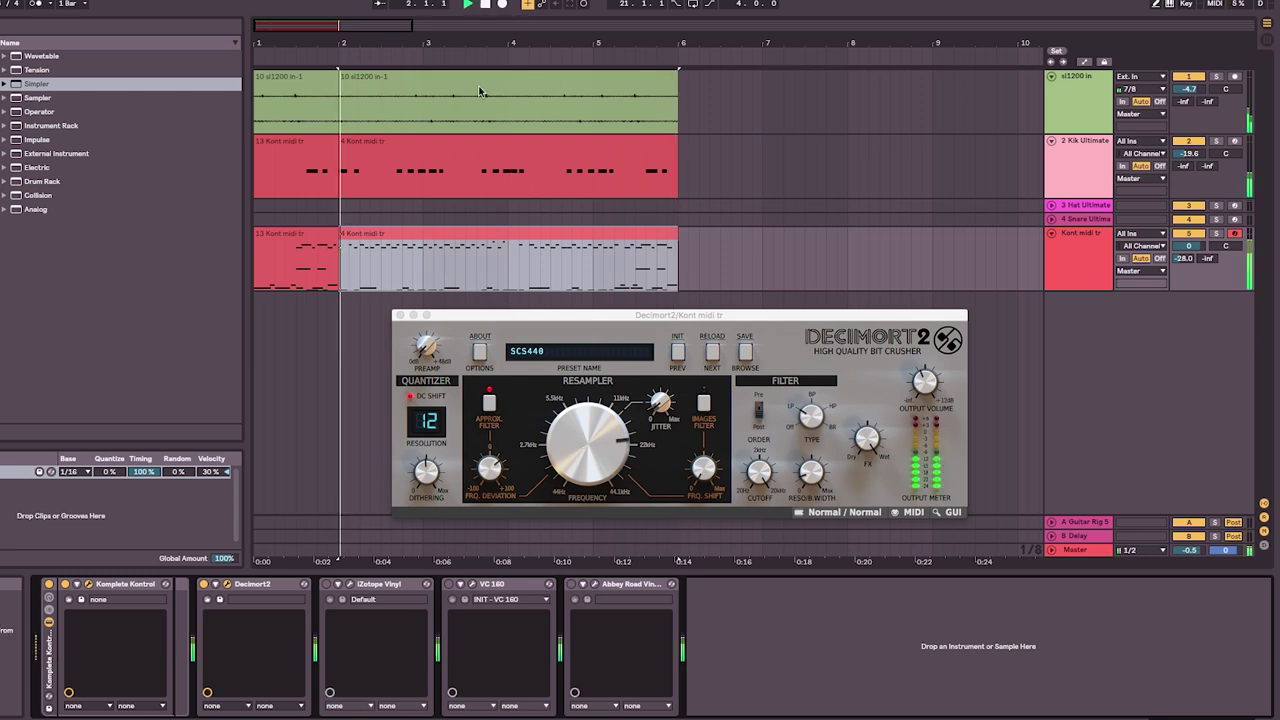
{"action": "mouse_move", "coordinate": [596, 452]}
{"action": "left_mouse_down"}
{"action": "mouse_move", "coordinate": [614, 531]}
{"action": "mouse_move", "coordinate": [603, 443]}
{"action": "left_mouse_up"}
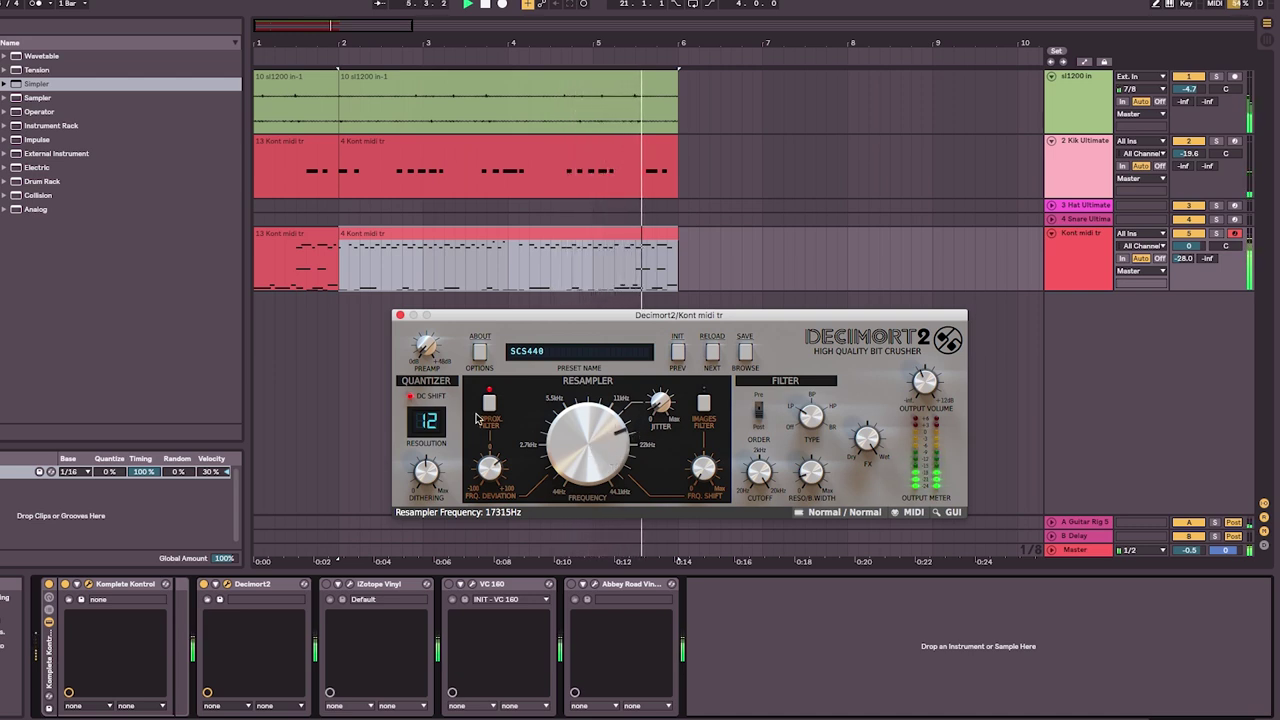
Enable iZotope Vinyl on the drum track and fine-tune its Wear level while the loop plays.
{"action": "left_click", "coordinate": [355, 588]}
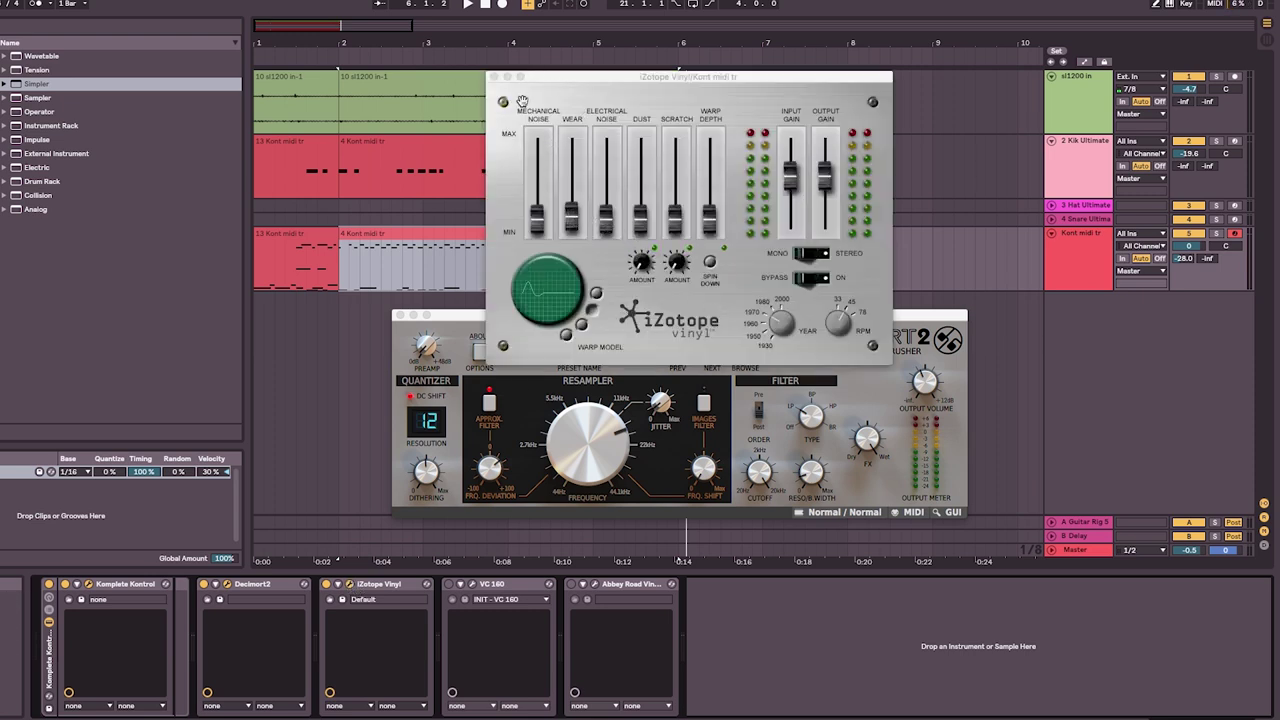
{"action": "left_click", "coordinate": [468, 5]}
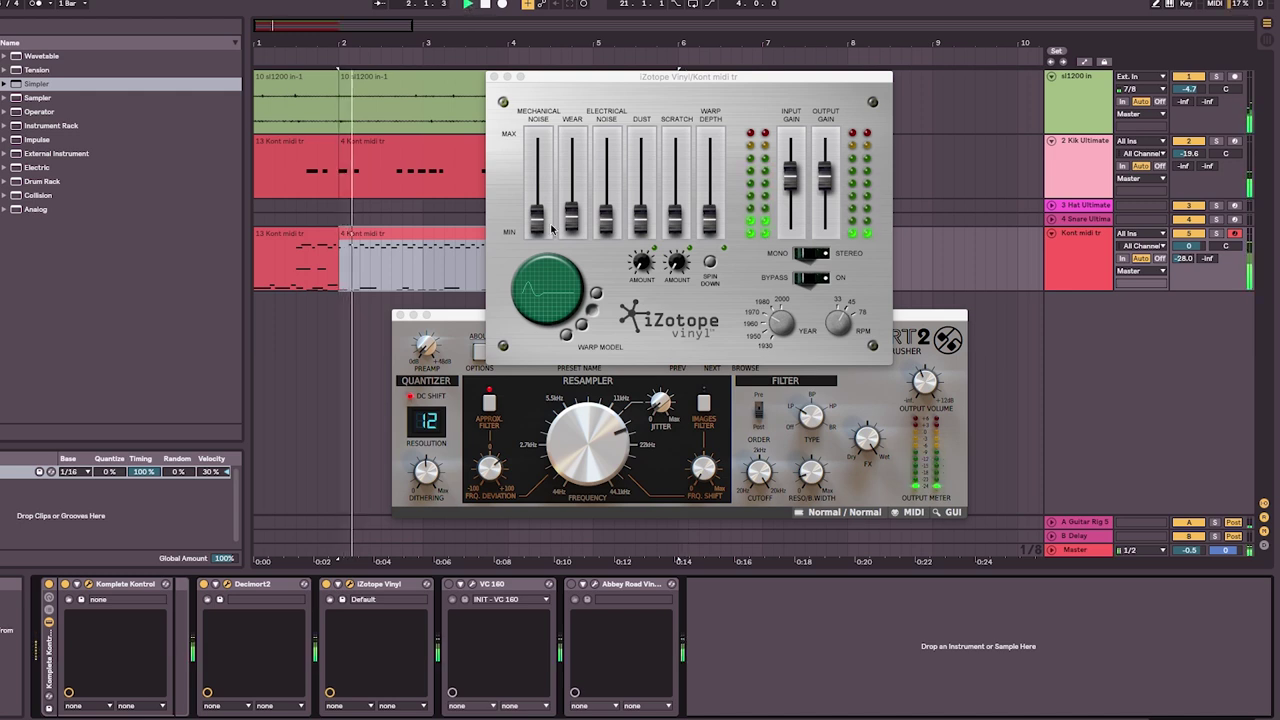
{"action": "mouse_move", "coordinate": [571, 215]}
{"action": "left_mouse_down"}
{"action": "mouse_move", "coordinate": [572, 157]}
{"action": "mouse_move", "coordinate": [573, 218]}
{"action": "left_mouse_up"}
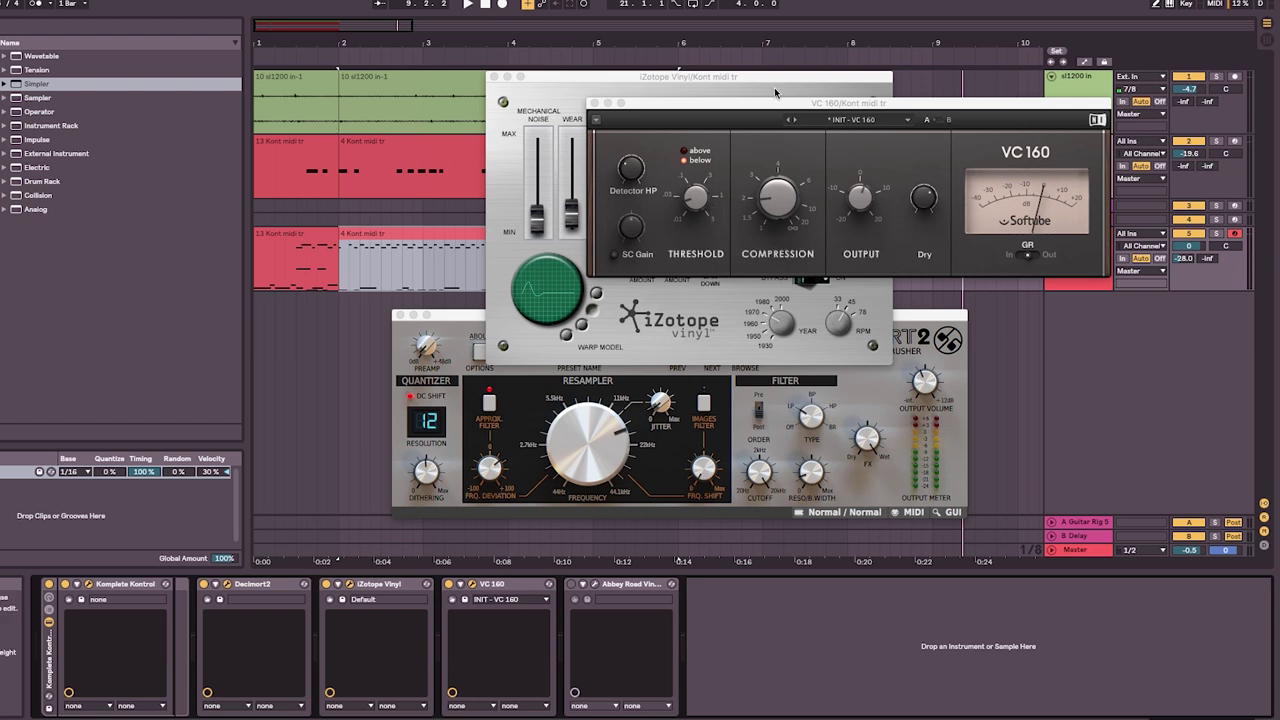
Play the loop to compare the drums with the VC 160 compressor off and on, leaving it enabled.
{"action": "left_click", "coordinate": [468, 5]}
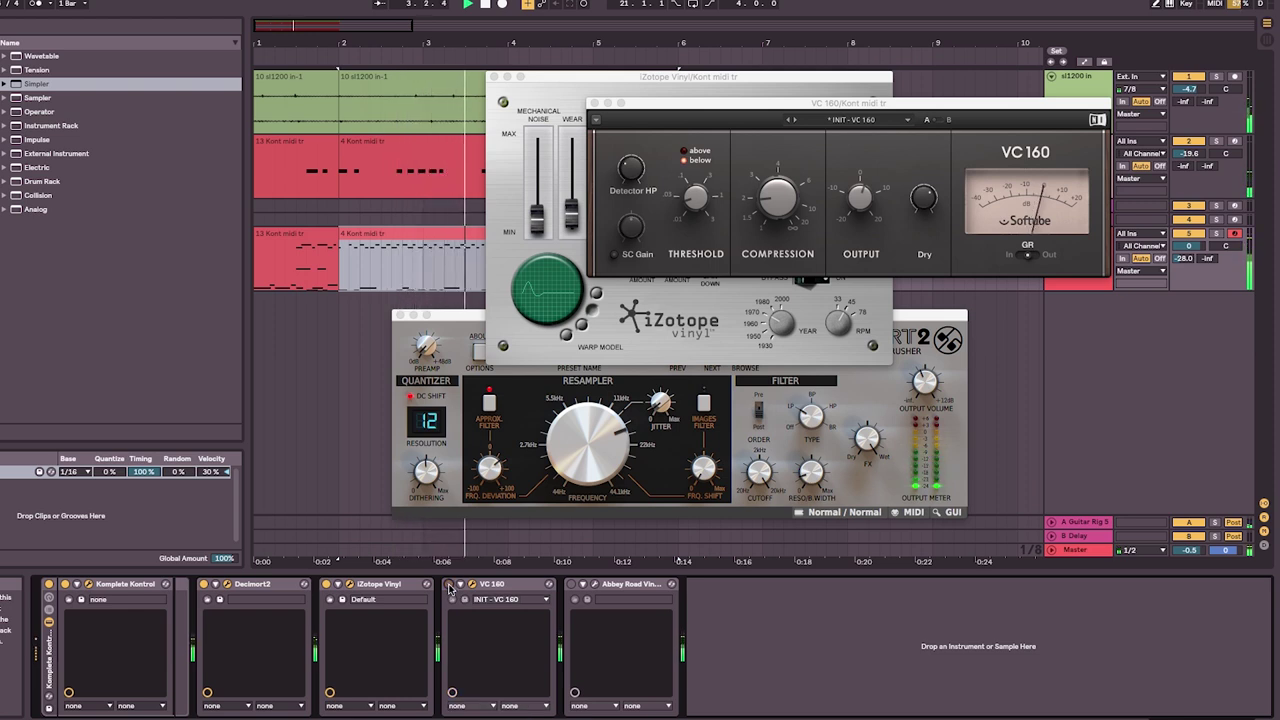
{"action": "left_click", "coordinate": [449, 584]}
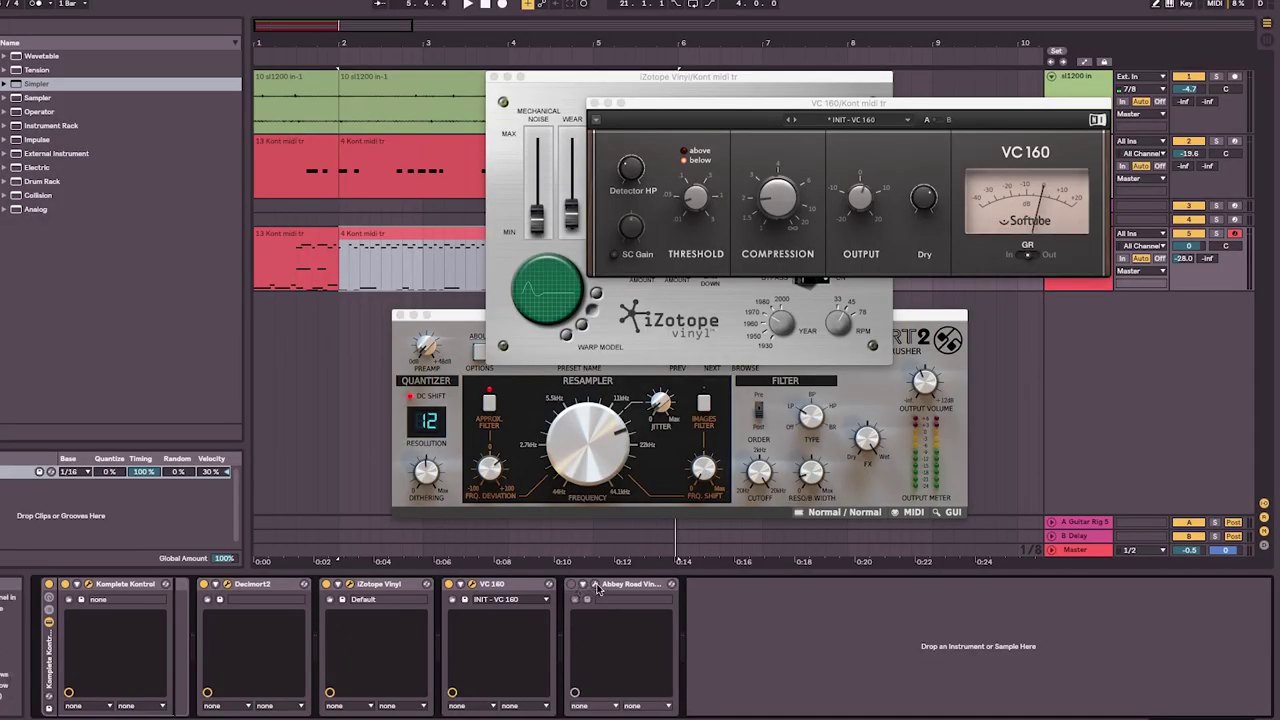
Open Abbey Road Vinyl on the drum track, enable it, and place its window clear of the iZotope Vinyl controls.
{"action": "left_click", "coordinate": [595, 585]}
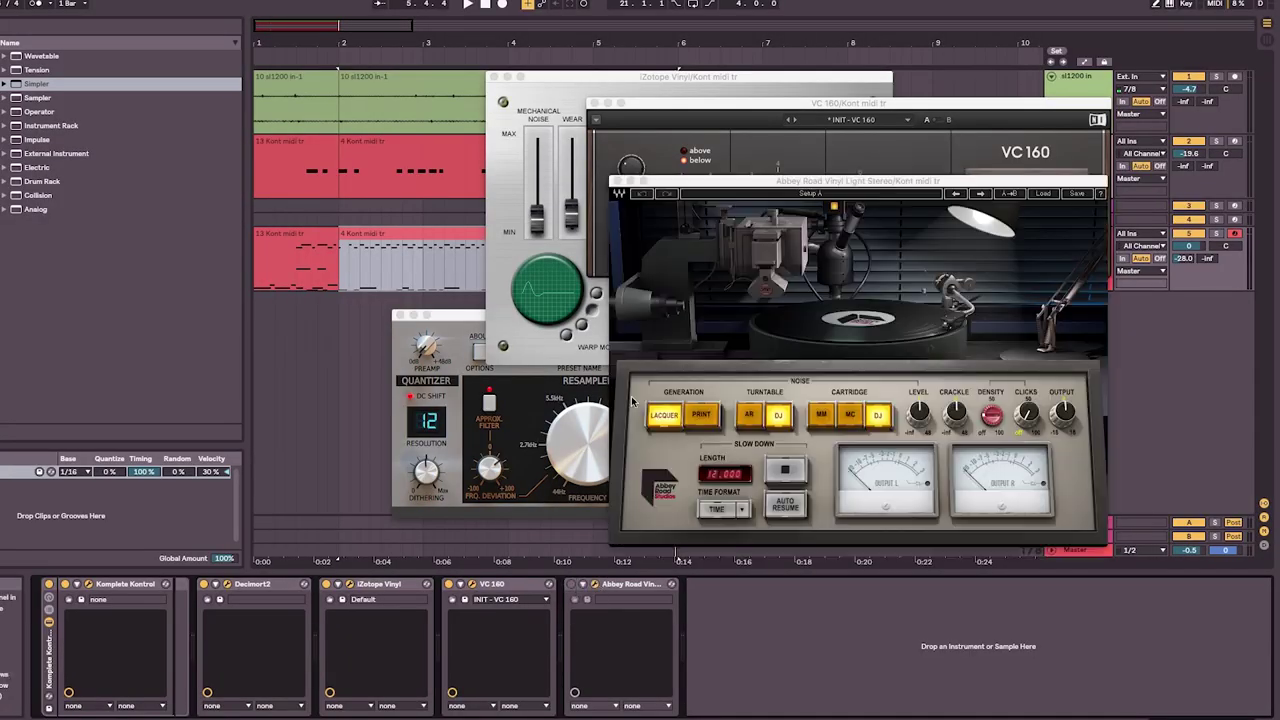
{"action": "left_click_drag", "start_coordinate": [741, 184], "coordinate": [577, 155]}
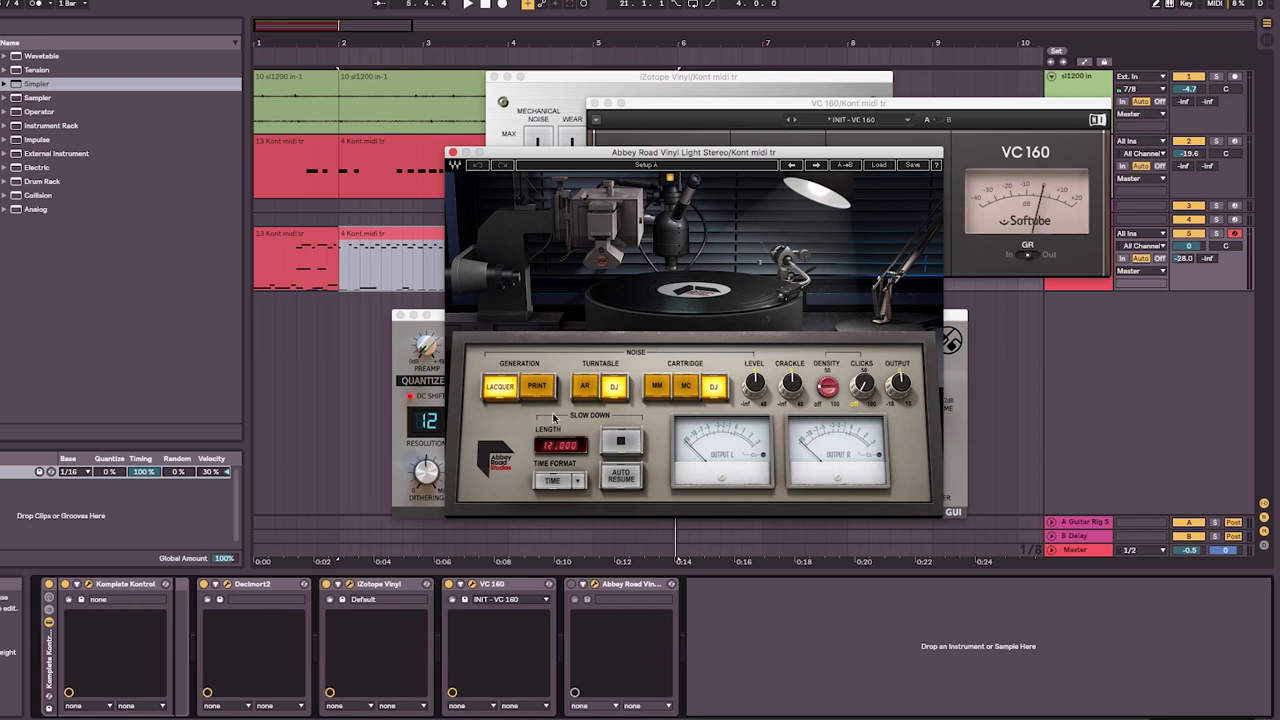
{"action": "left_click", "coordinate": [573, 590]}
{"action": "left_click_drag", "start_coordinate": [606, 157], "coordinate": [907, 175]}
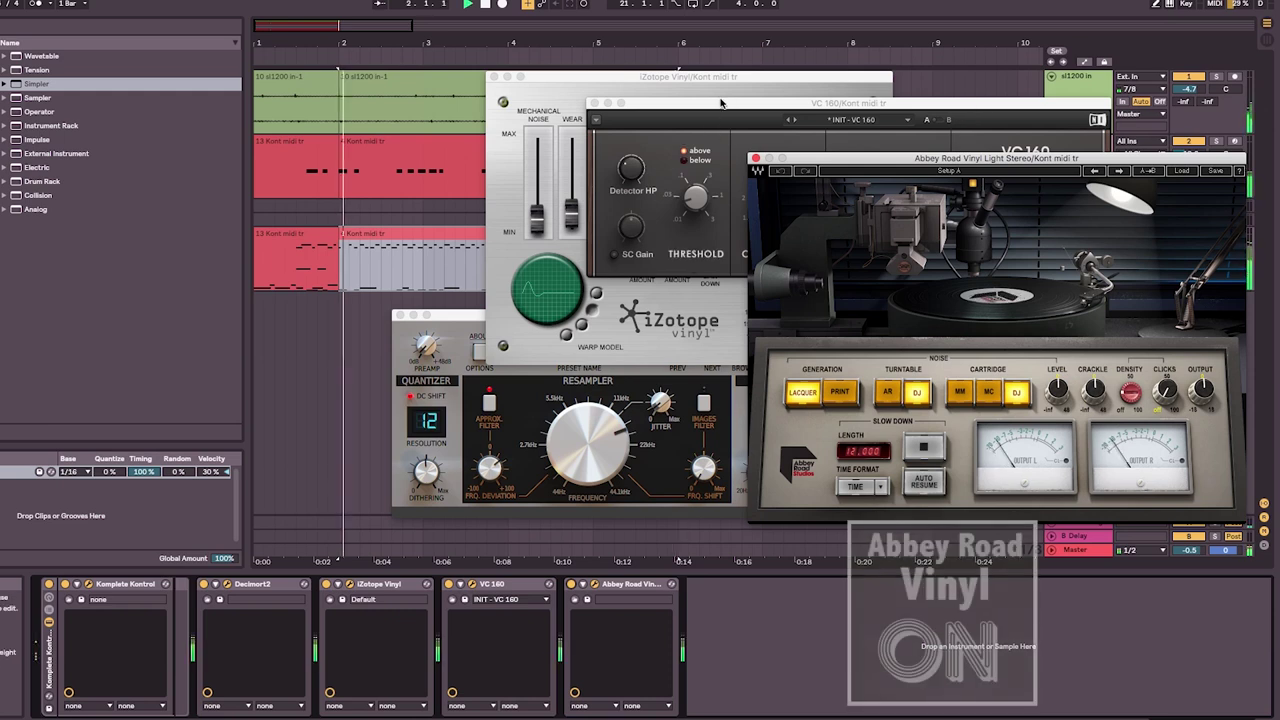
Play the loop to compare the drums with Abbey Road Vinyl on and off, and switch its cartridge to MC.
{"action": "key", "text": "space"}
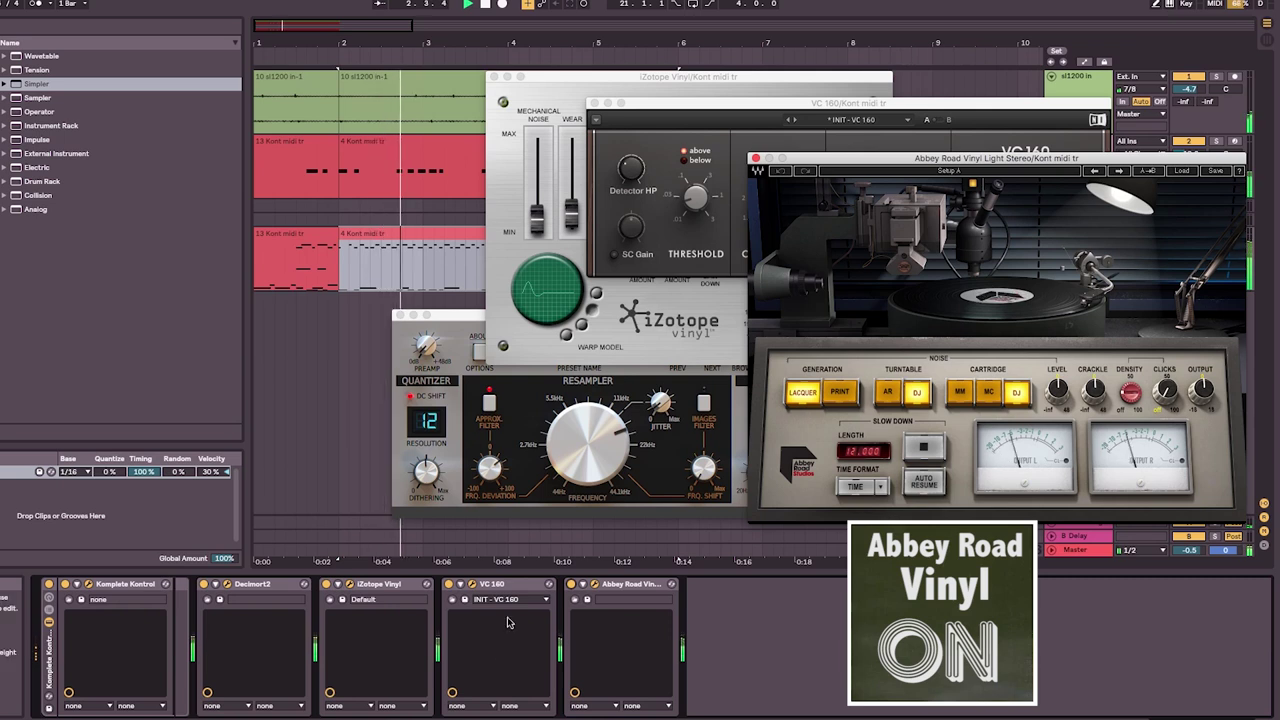
{"action": "left_click", "coordinate": [572, 586]}
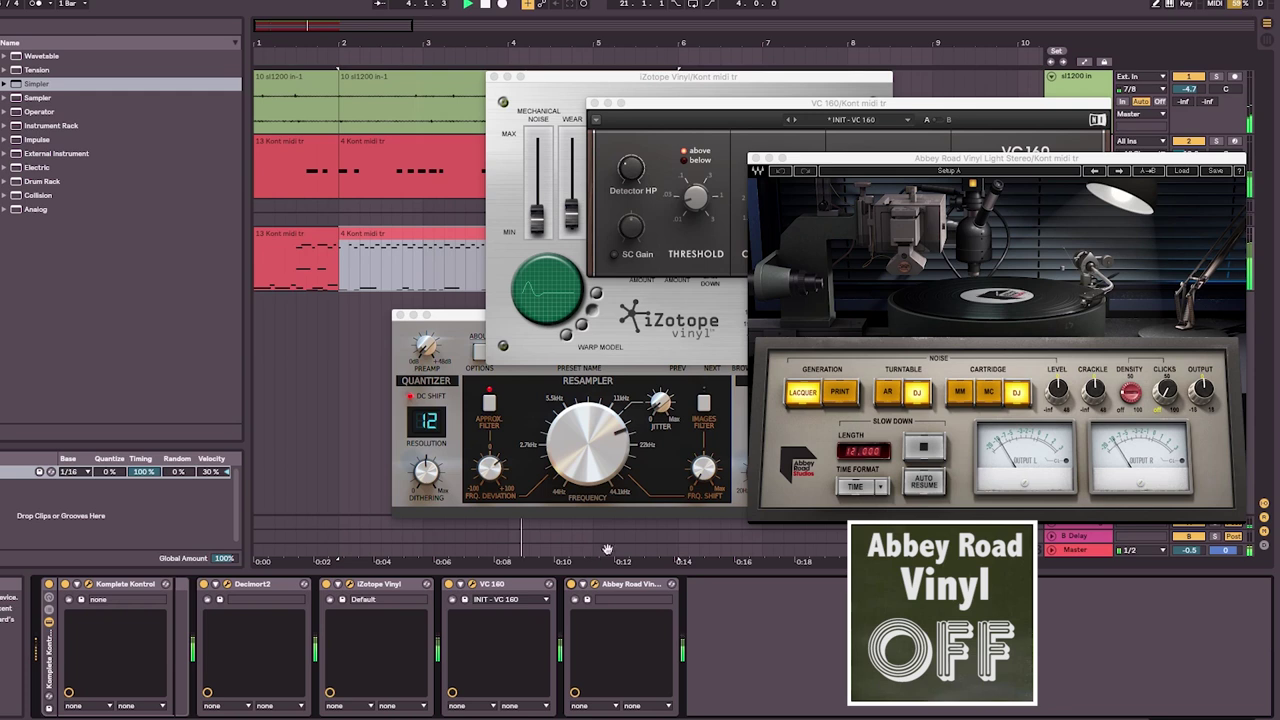
{"action": "left_click", "coordinate": [993, 398]}
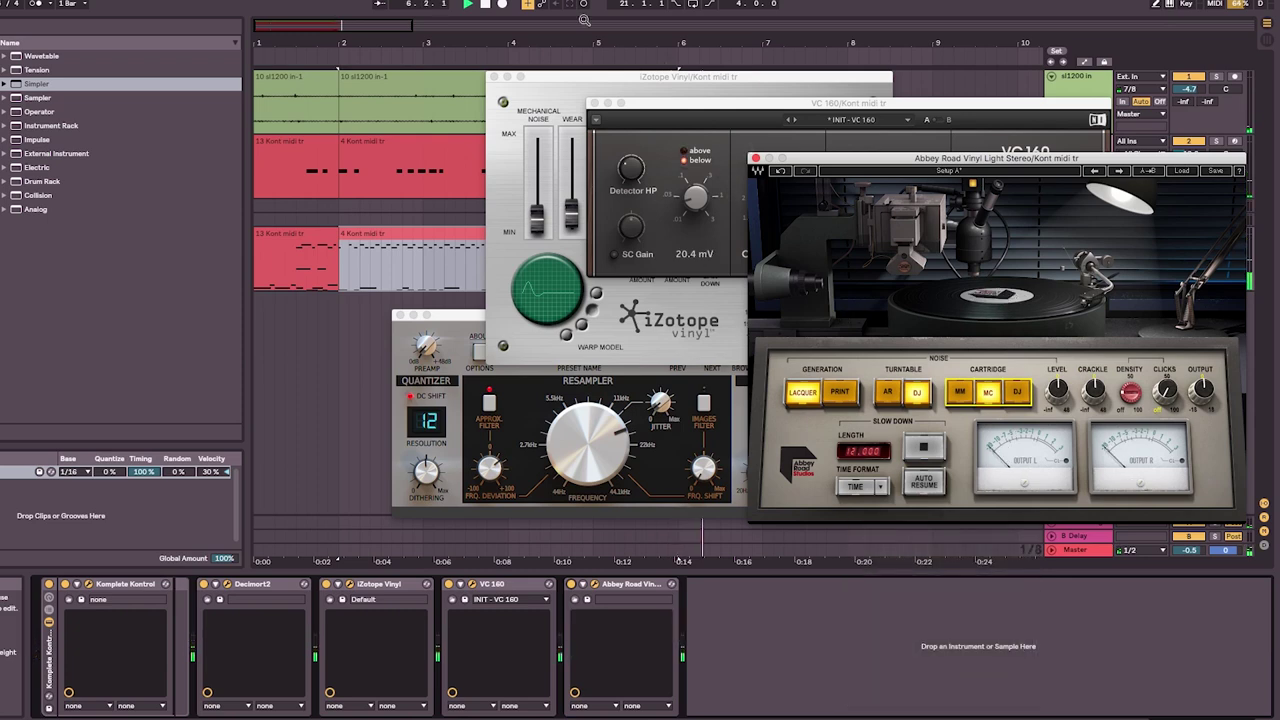
{"action": "left_click", "coordinate": [478, 42]}
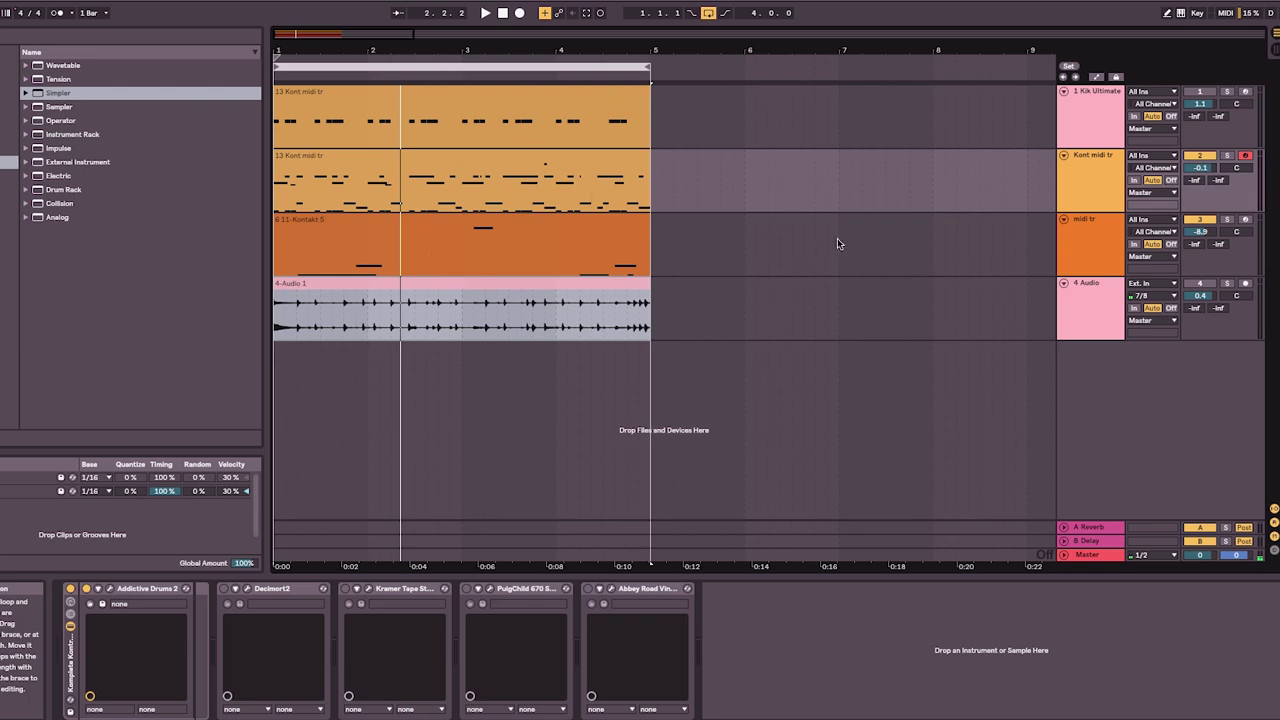
Play the second project's drum loop briefly, stop it, and open the Addictive Drums 2 editor window.
{"action": "left_click", "coordinate": [486, 13]}
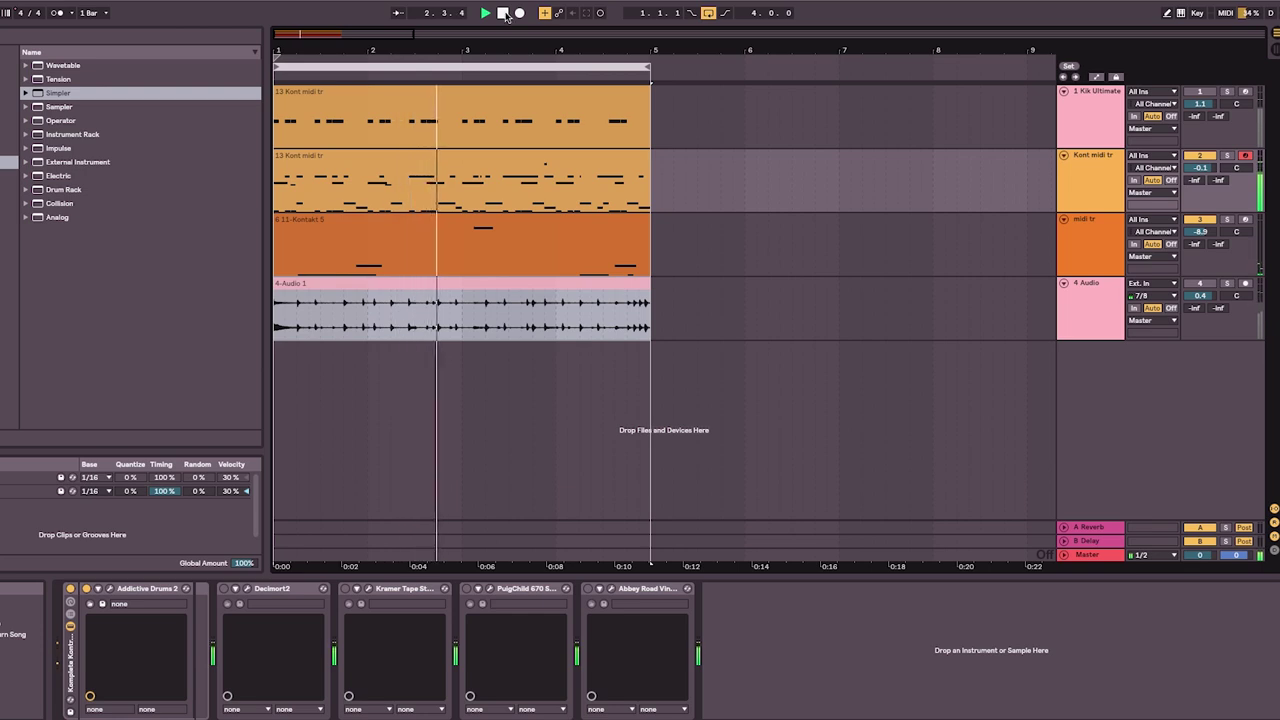
{"action": "left_click", "coordinate": [503, 13]}
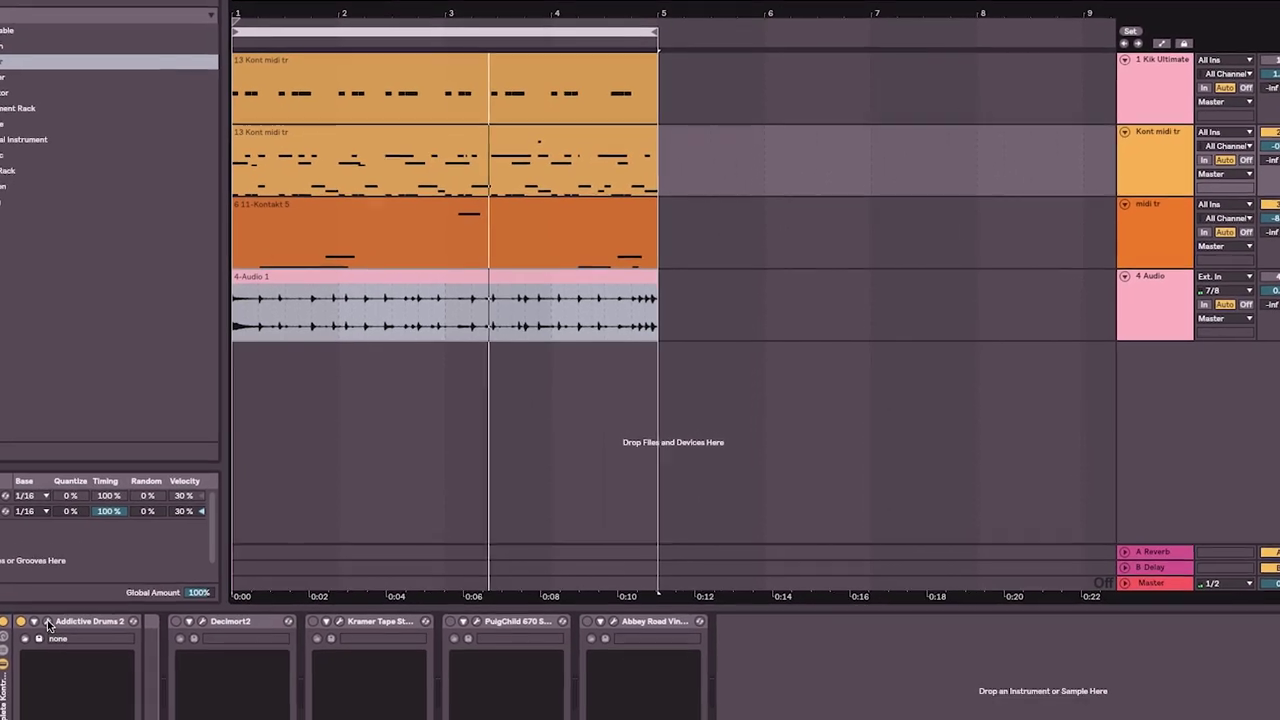
{"action": "left_click", "coordinate": [47, 622]}
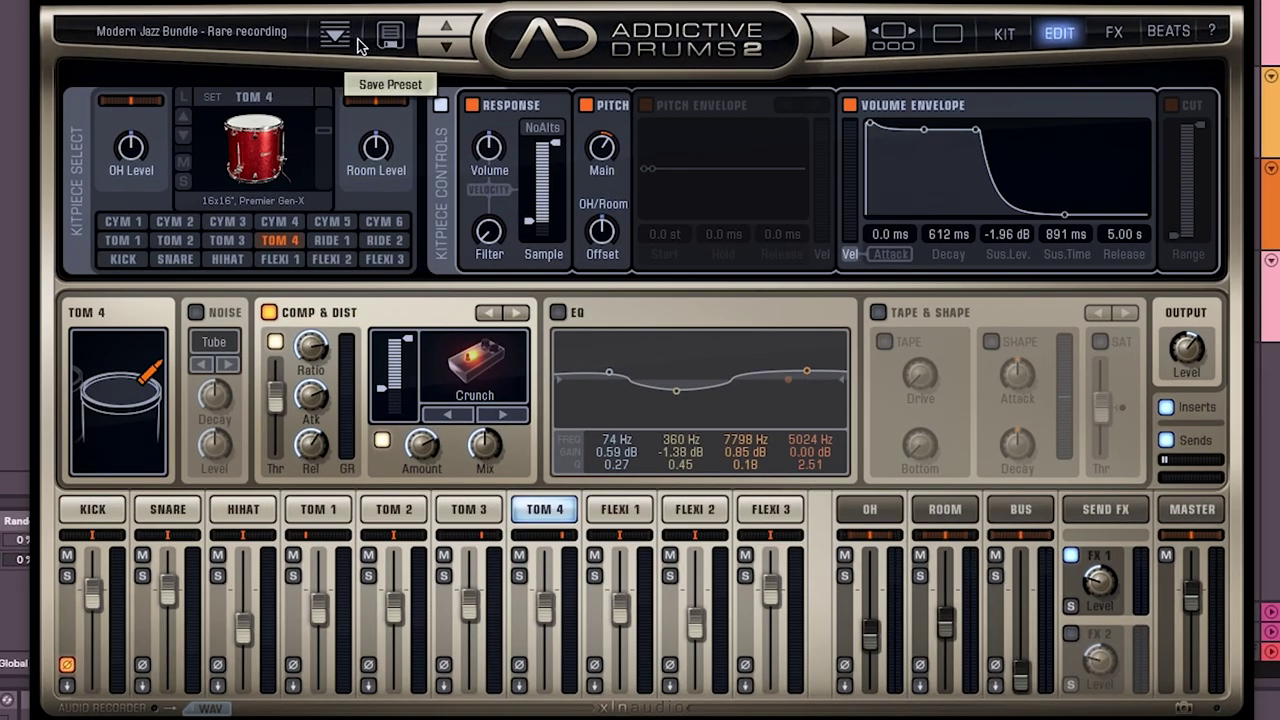
Look through the Addictive Drums 2 preset packs and preset list, and leave the browser without loading a new preset.
{"action": "left_click", "coordinate": [335, 35]}
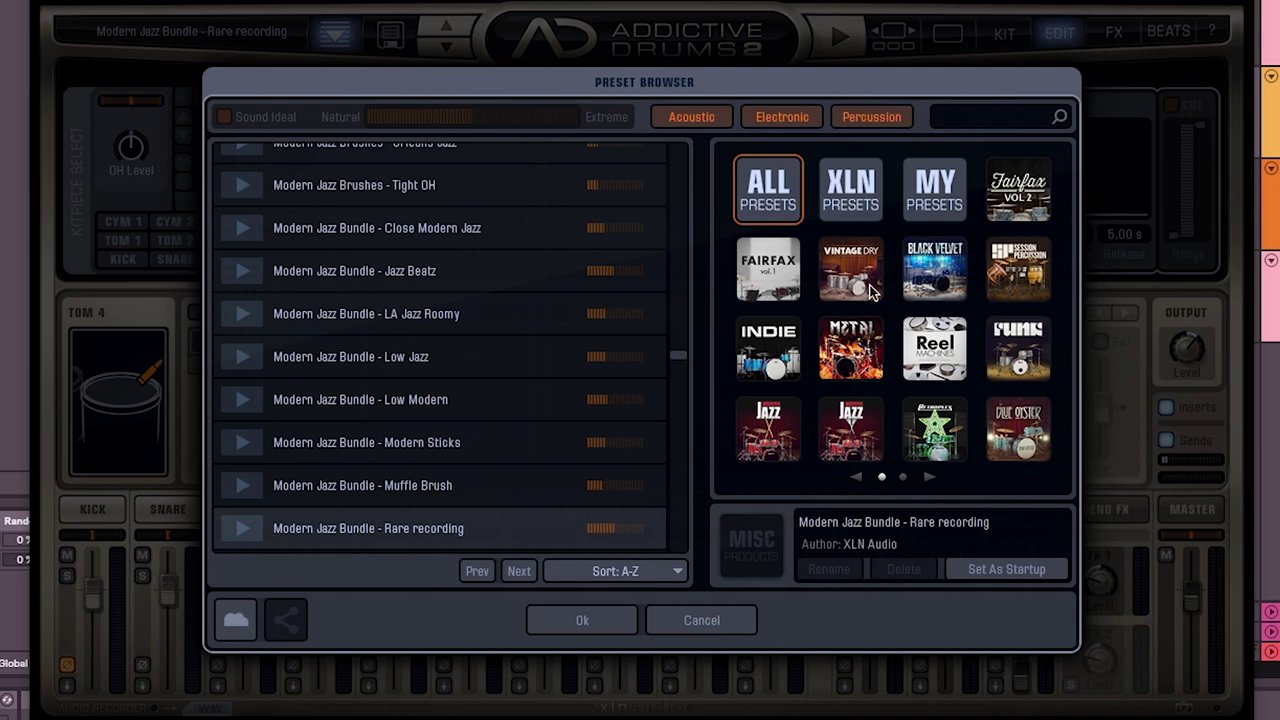
{"action": "scroll", "coordinate": [910, 372], "scroll_direction": "down", "scroll_amount": 1}
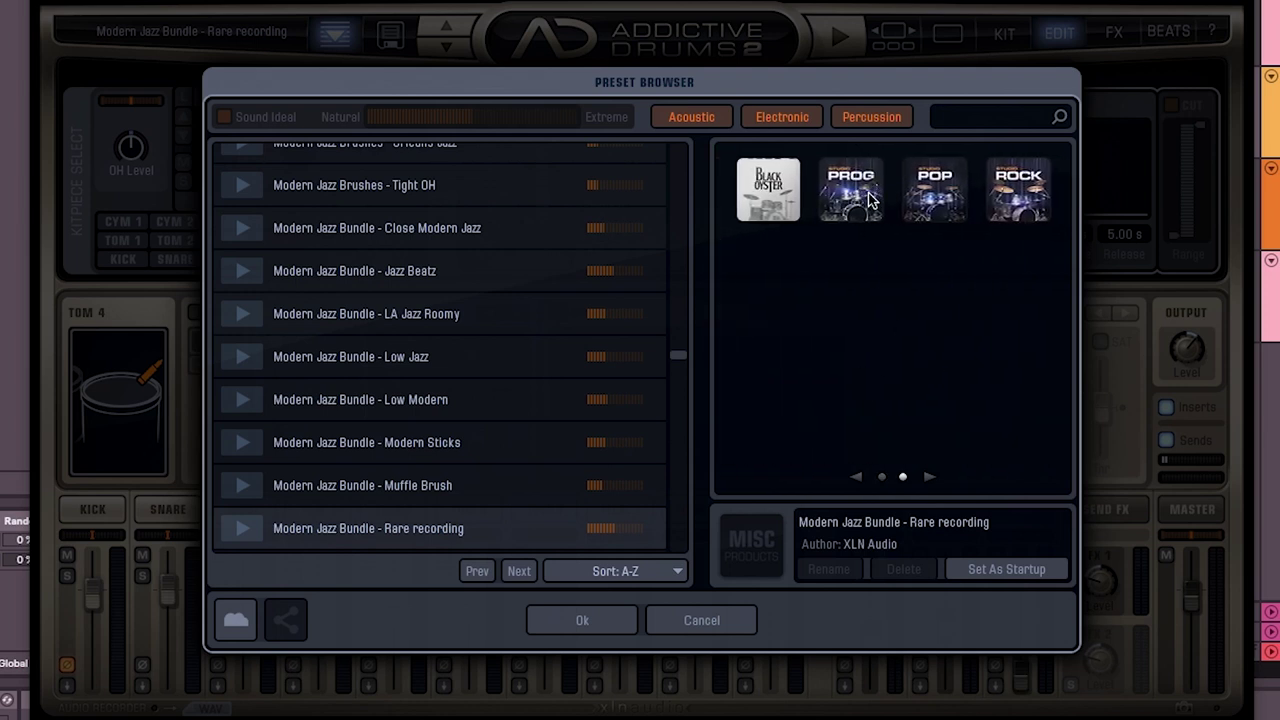
{"action": "scroll", "coordinate": [842, 249], "scroll_direction": "up", "scroll_amount": 1}
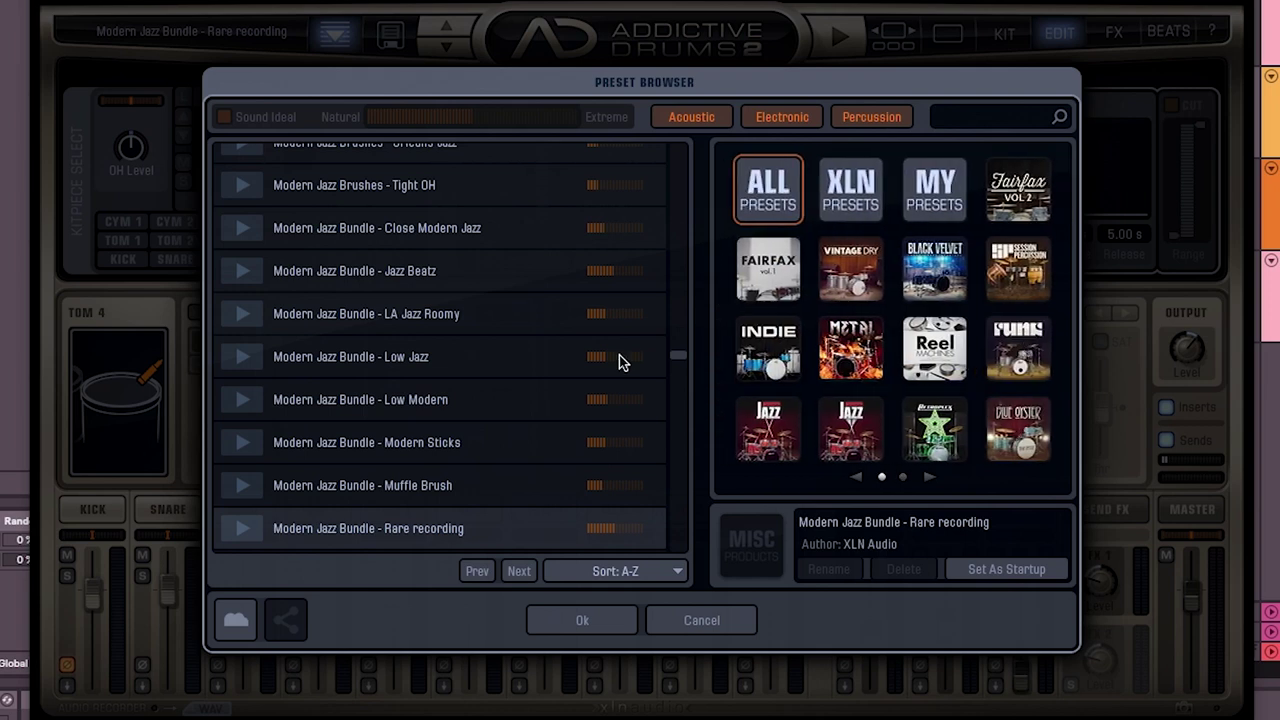
{"action": "left_click_drag", "start_coordinate": [677, 356], "coordinate": [678, 146]}
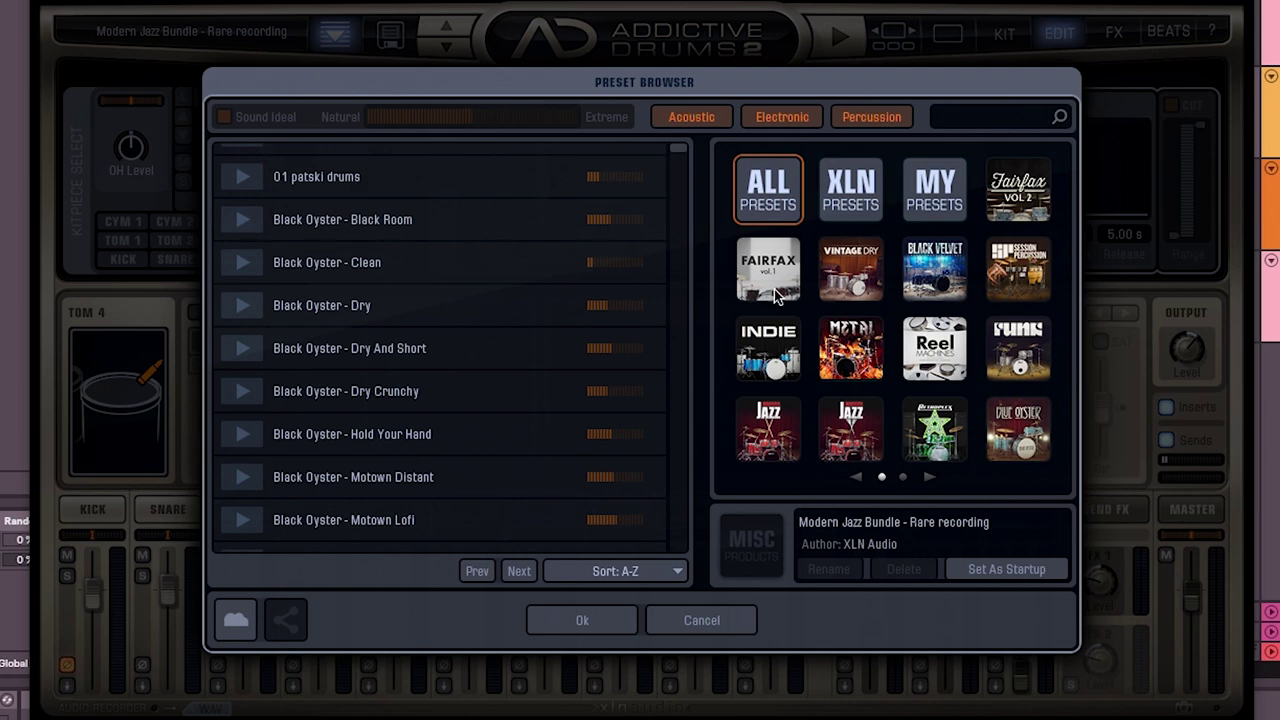
{"action": "left_click", "coordinate": [700, 620]}
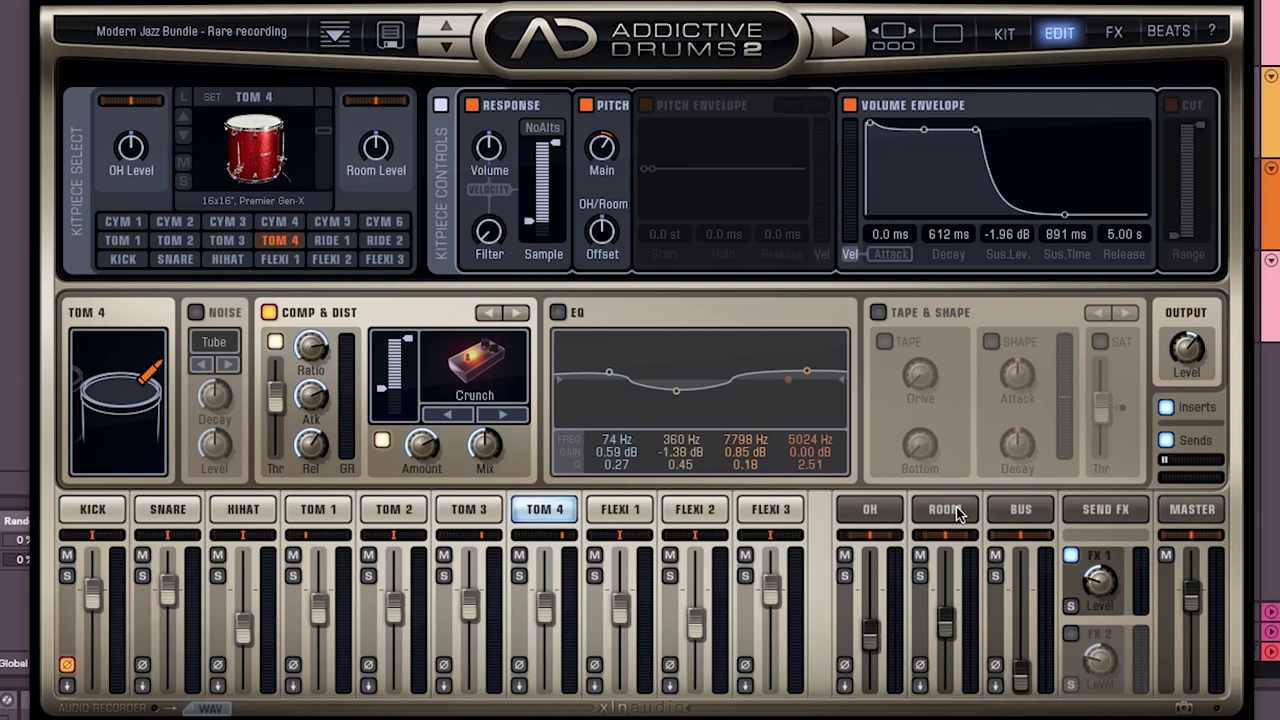
Show the kick's settings, select the snare, and audition alternative snare models, settling on the 14x5" Ludwig Acrolite.
{"action": "left_click", "coordinate": [98, 512]}
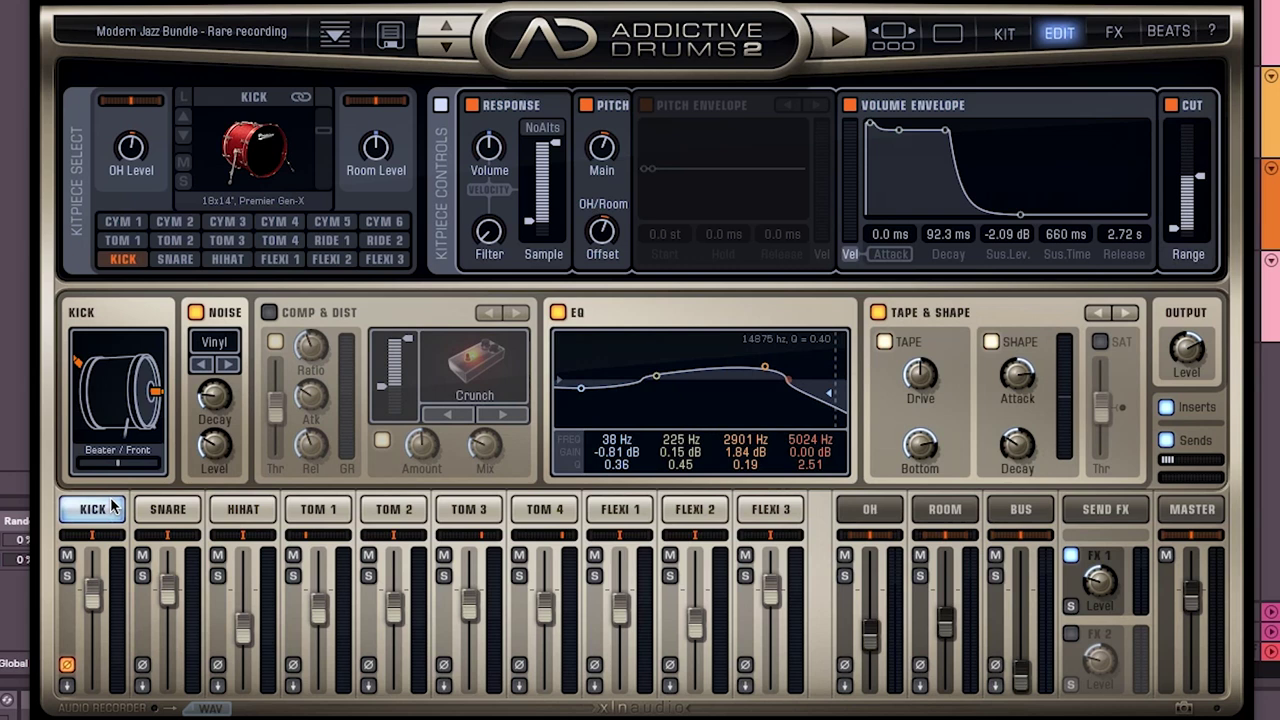
{"action": "left_click", "coordinate": [160, 511]}
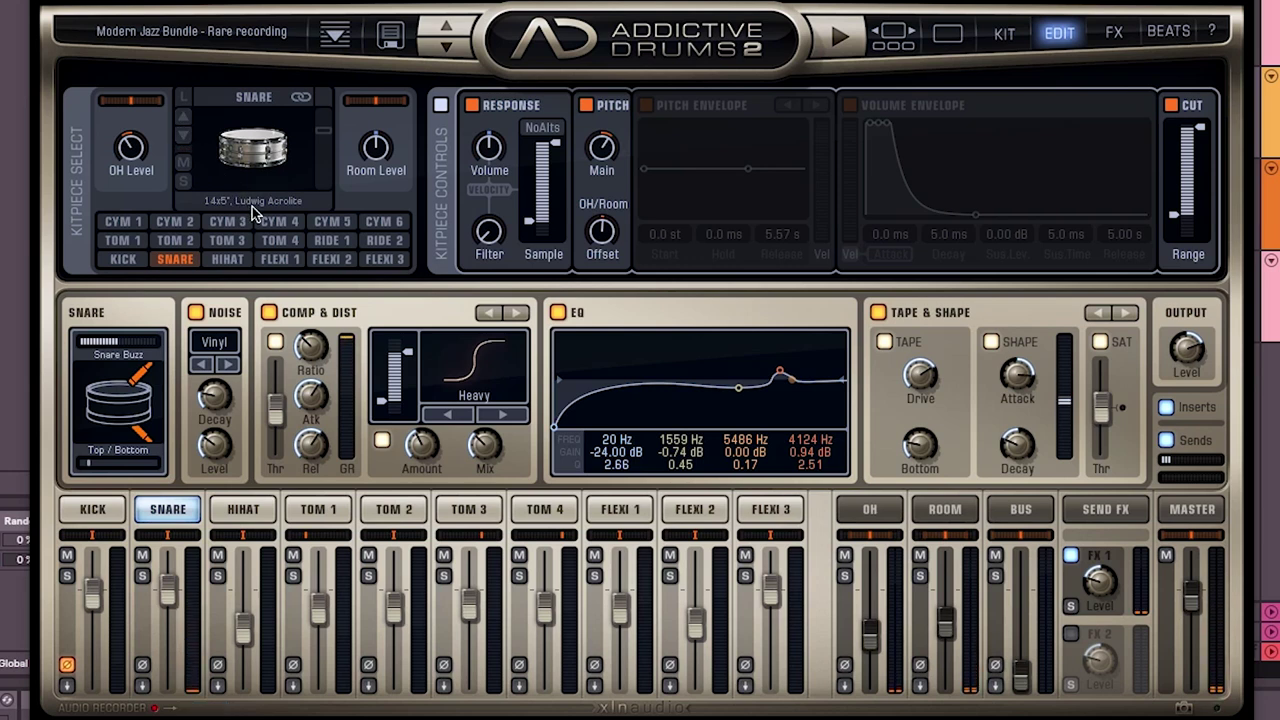
{"action": "left_click", "coordinate": [182, 138]}
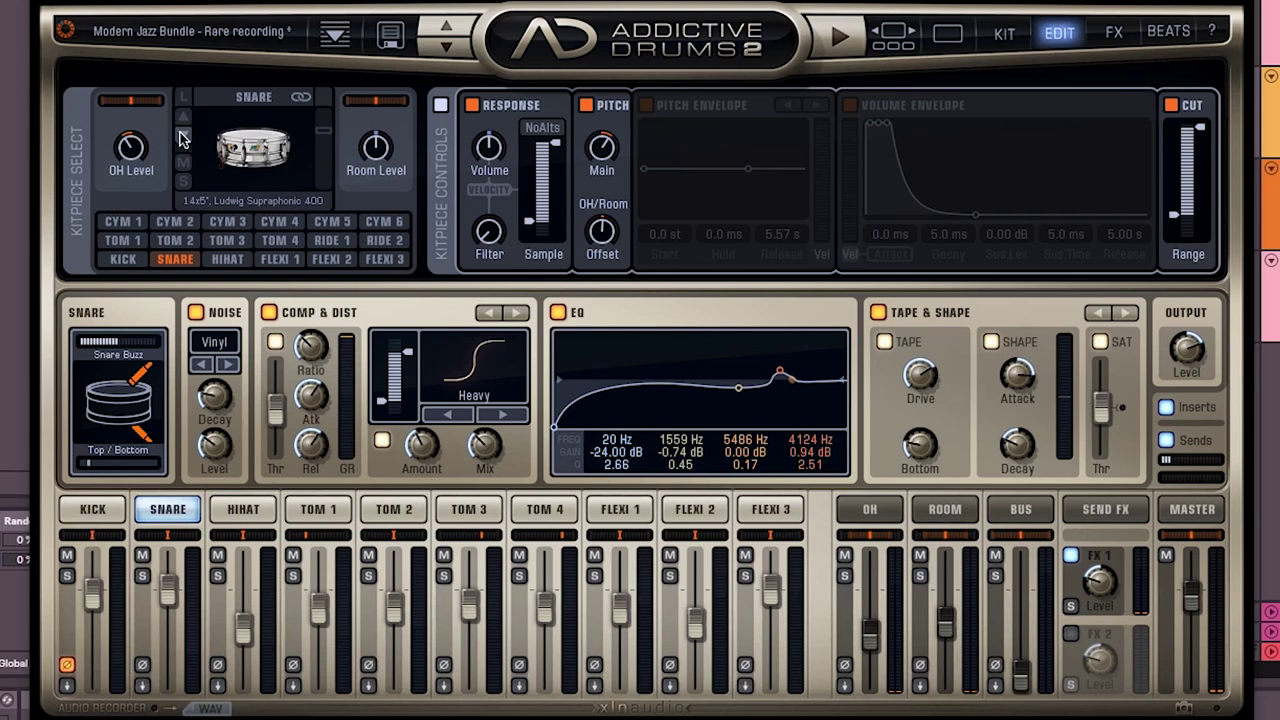
{"action": "left_click", "coordinate": [183, 139]}
{"action": "left_click", "coordinate": [183, 139]}
{"action": "left_click", "coordinate": [186, 118]}
{"action": "left_click", "coordinate": [187, 118]}
{"action": "left_click", "coordinate": [187, 118]}
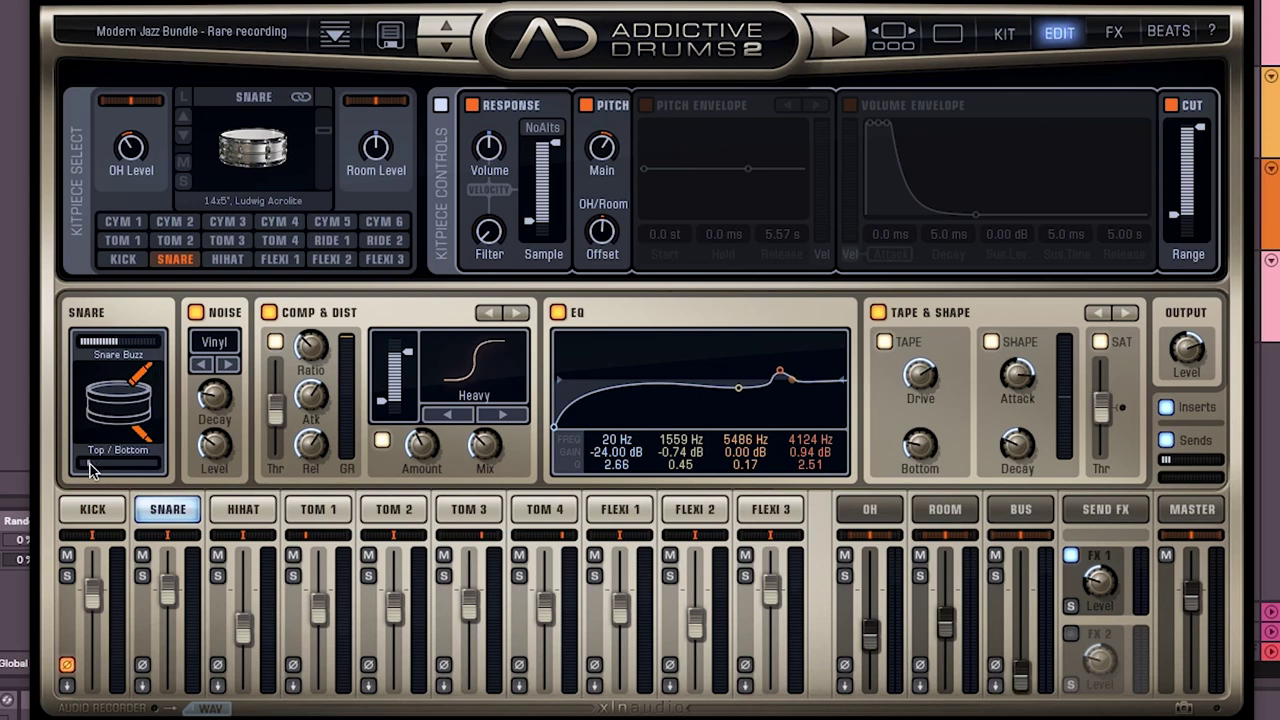
Shift the snare's Top/Bottom microphone balance slightly toward the bottom, and cycle through its noise types, ending on Vinyl.
{"action": "mouse_move", "coordinate": [90, 468]}
{"action": "left_mouse_down"}
{"action": "mouse_move", "coordinate": [160, 462]}
{"action": "mouse_move", "coordinate": [92, 480]}
{"action": "left_mouse_up"}
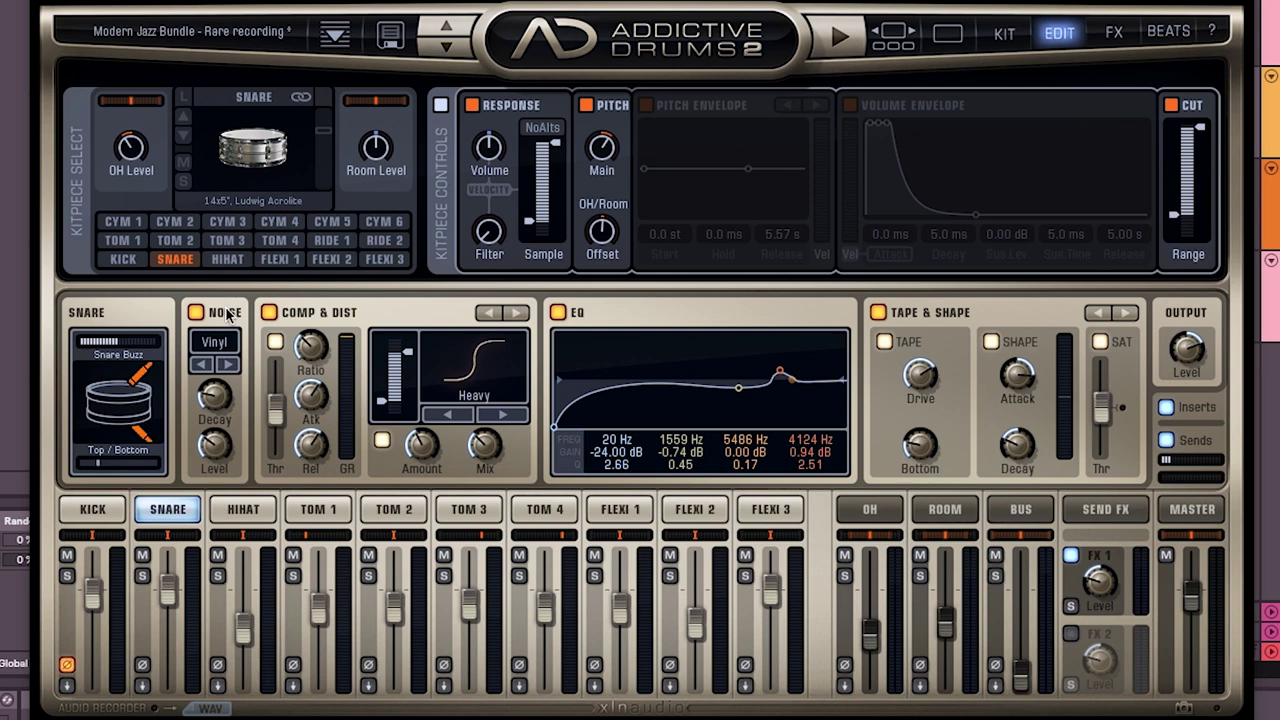
{"action": "left_click", "coordinate": [201, 366]}
{"action": "left_click", "coordinate": [222, 366]}
{"action": "left_click", "coordinate": [209, 368]}
{"action": "left_click", "coordinate": [228, 367]}
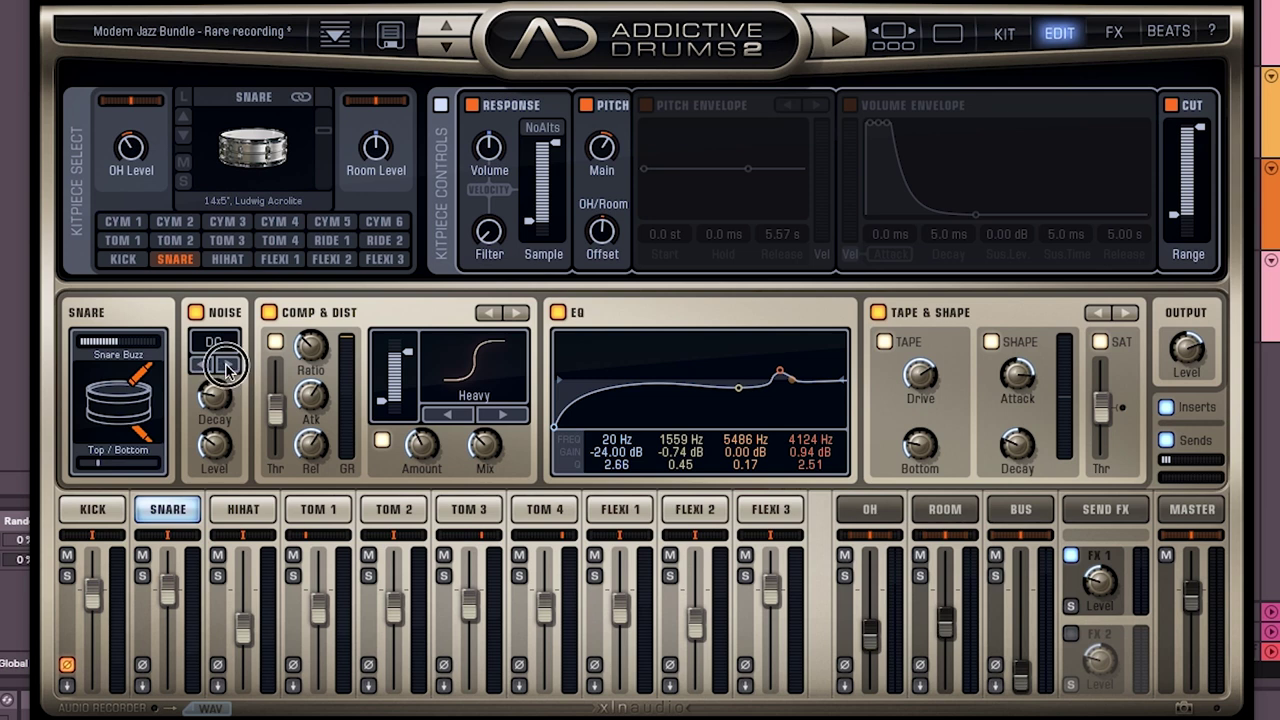
{"action": "left_click", "coordinate": [229, 366]}
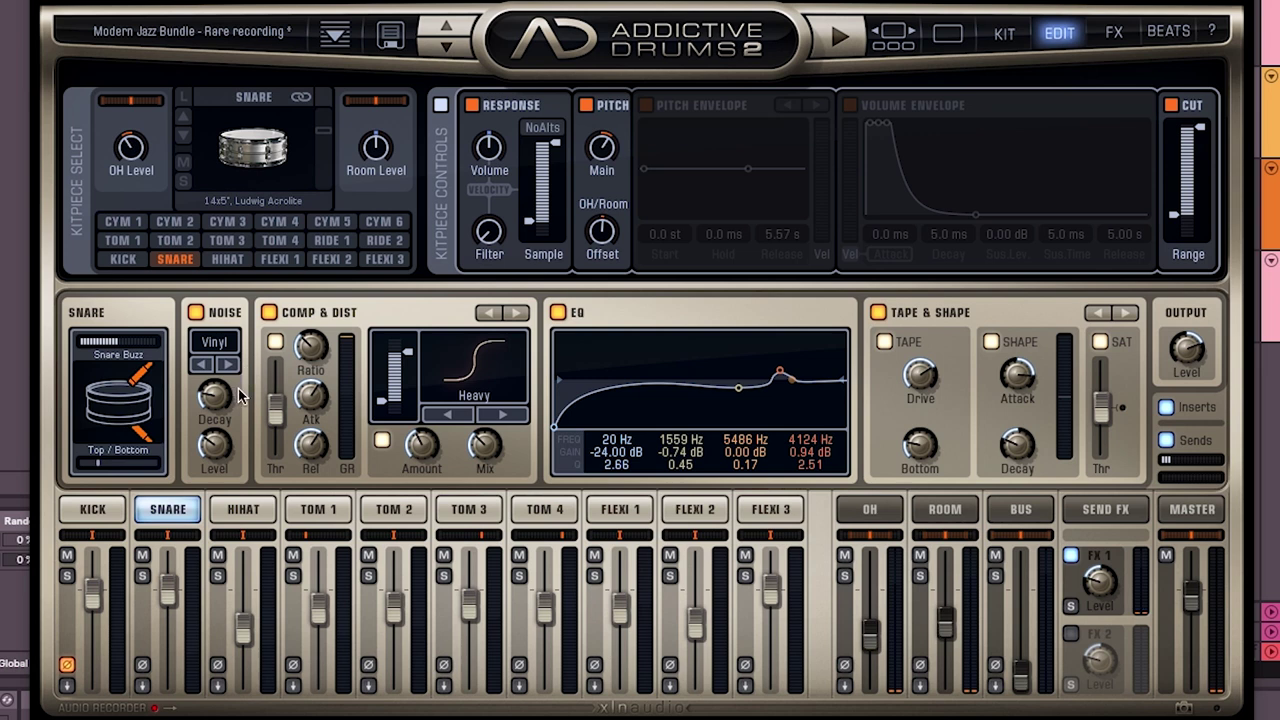
Try the snare's vinyl noise with a decay of 8.5 s and bring the decay back down.
{"action": "mouse_move", "coordinate": [214, 440]}
{"action": "left_click_drag", "start_coordinate": [214, 440], "coordinate": [224, 343]}
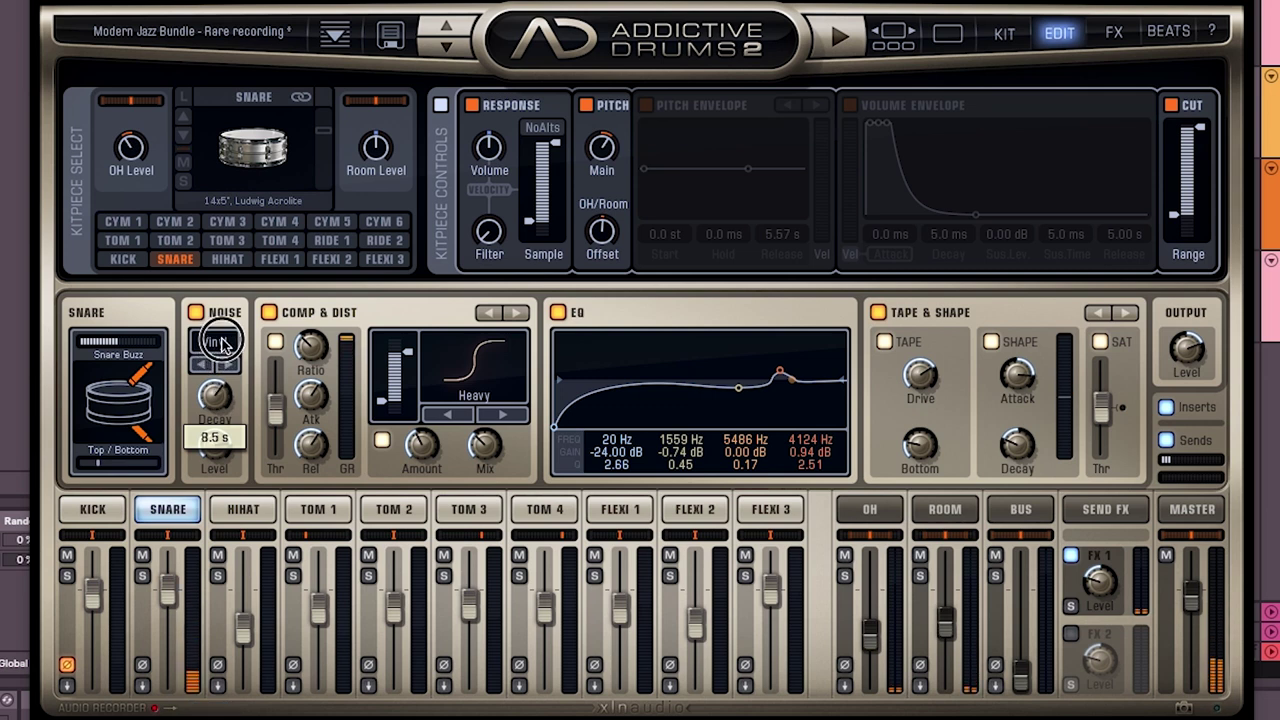
{"action": "left_click_drag", "start_coordinate": [222, 343], "coordinate": [240, 564]}
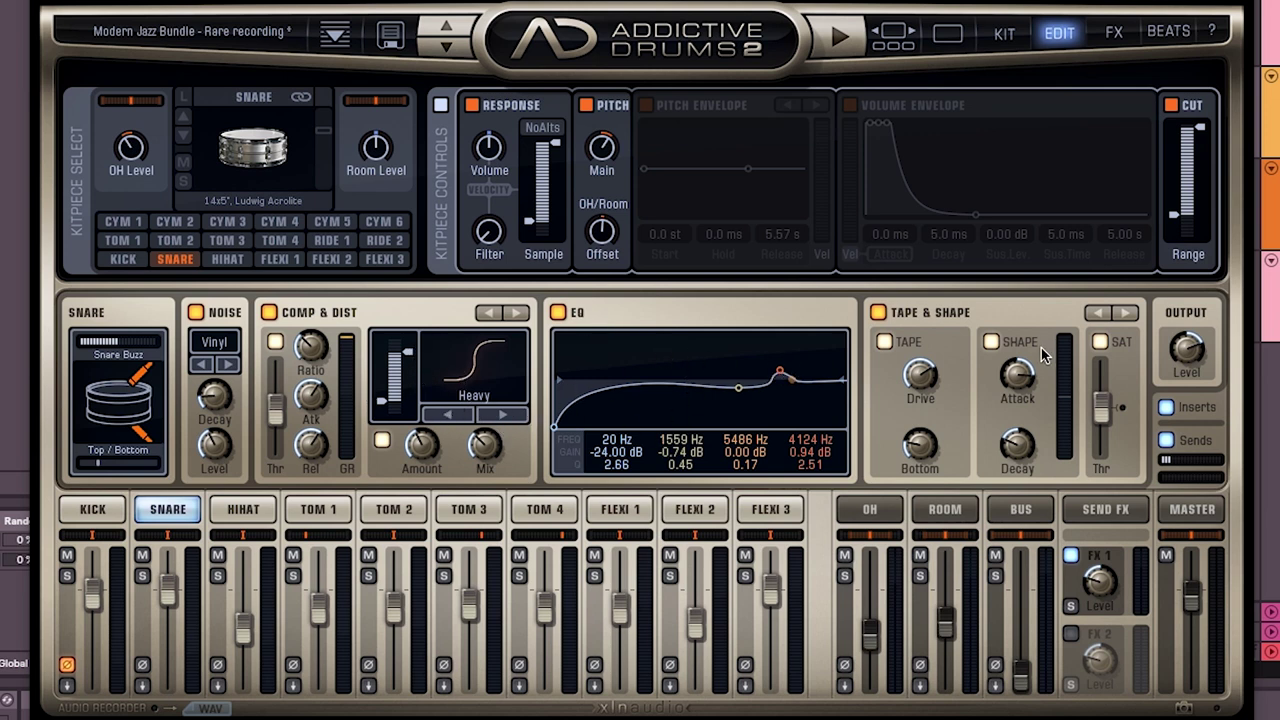
Point out the snare's tape Drive control, and try lowering its main pitch before restoring the tuning.
{"action": "left_click", "coordinate": [923, 377]}
{"action": "left_click_drag", "start_coordinate": [603, 148], "coordinate": [602, 181]}
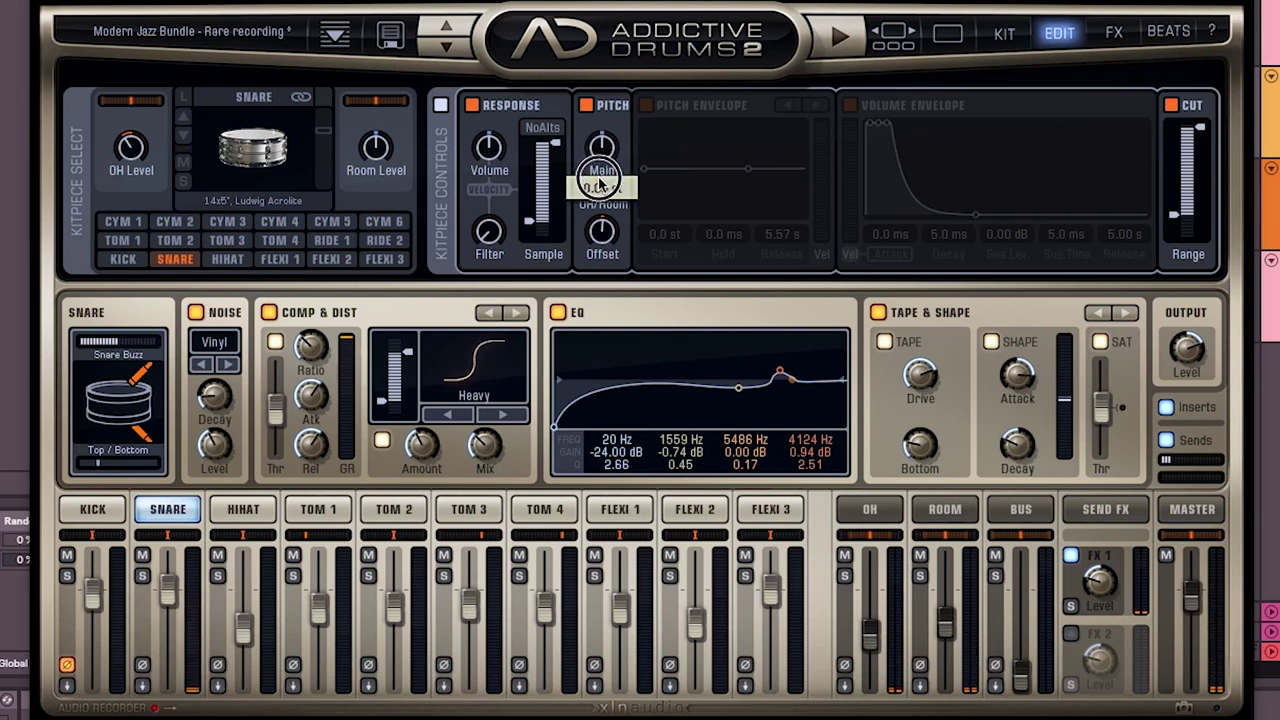
{"action": "left_click_drag", "start_coordinate": [602, 182], "coordinate": [605, 148]}
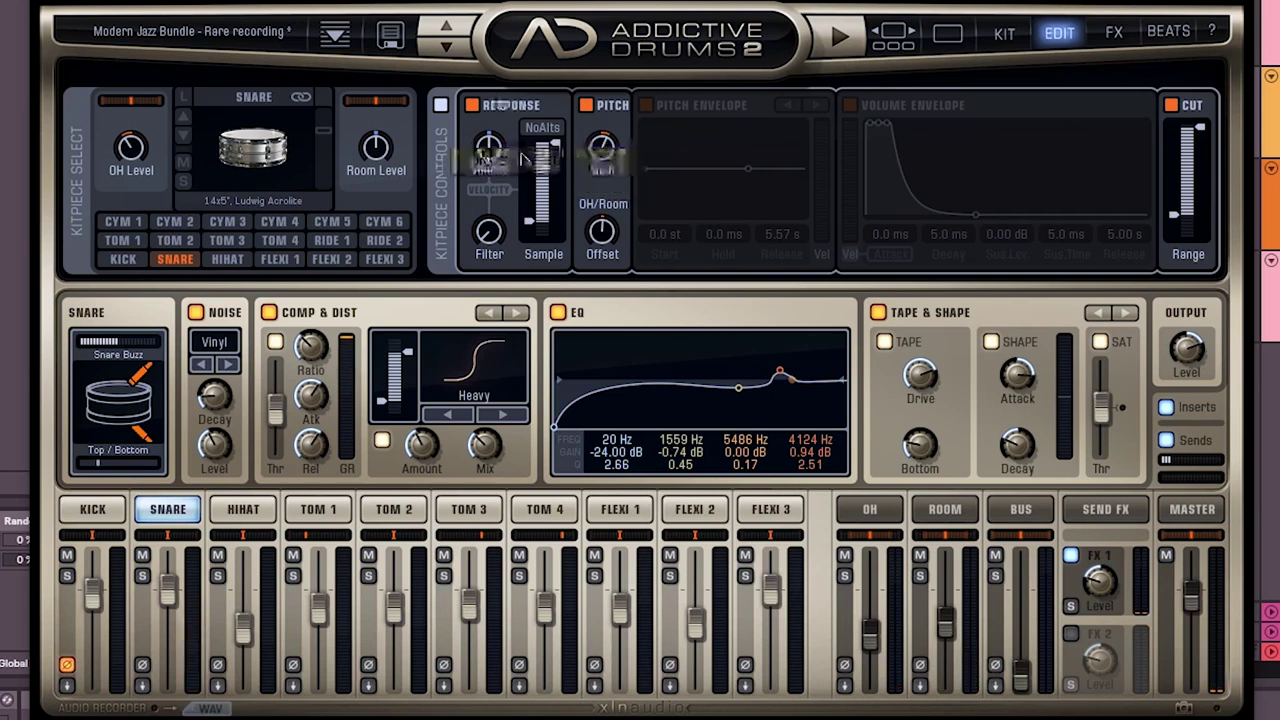
Enable the snare's volume envelope with 235 ms decay and -4.19 dB sustain level, and lower its upper cut limit to 6622 Hz.
{"action": "left_click", "coordinate": [849, 105]}
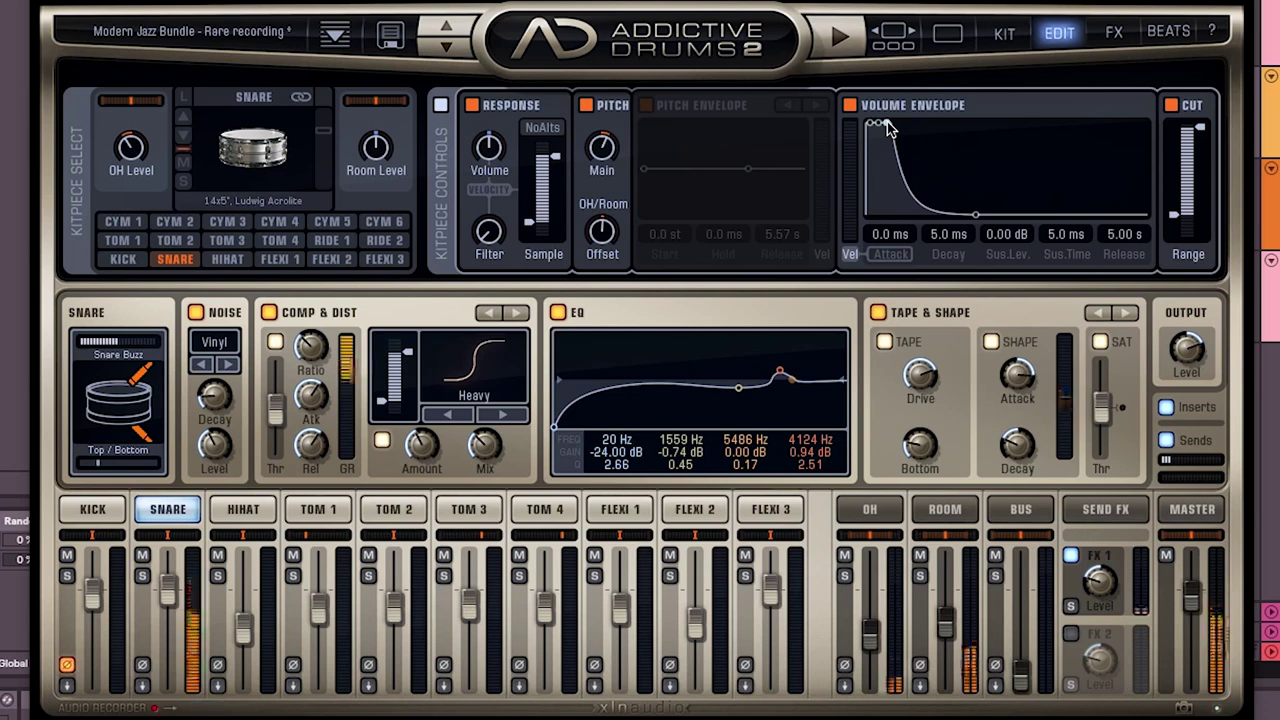
{"action": "left_click_drag", "start_coordinate": [889, 128], "coordinate": [920, 137]}
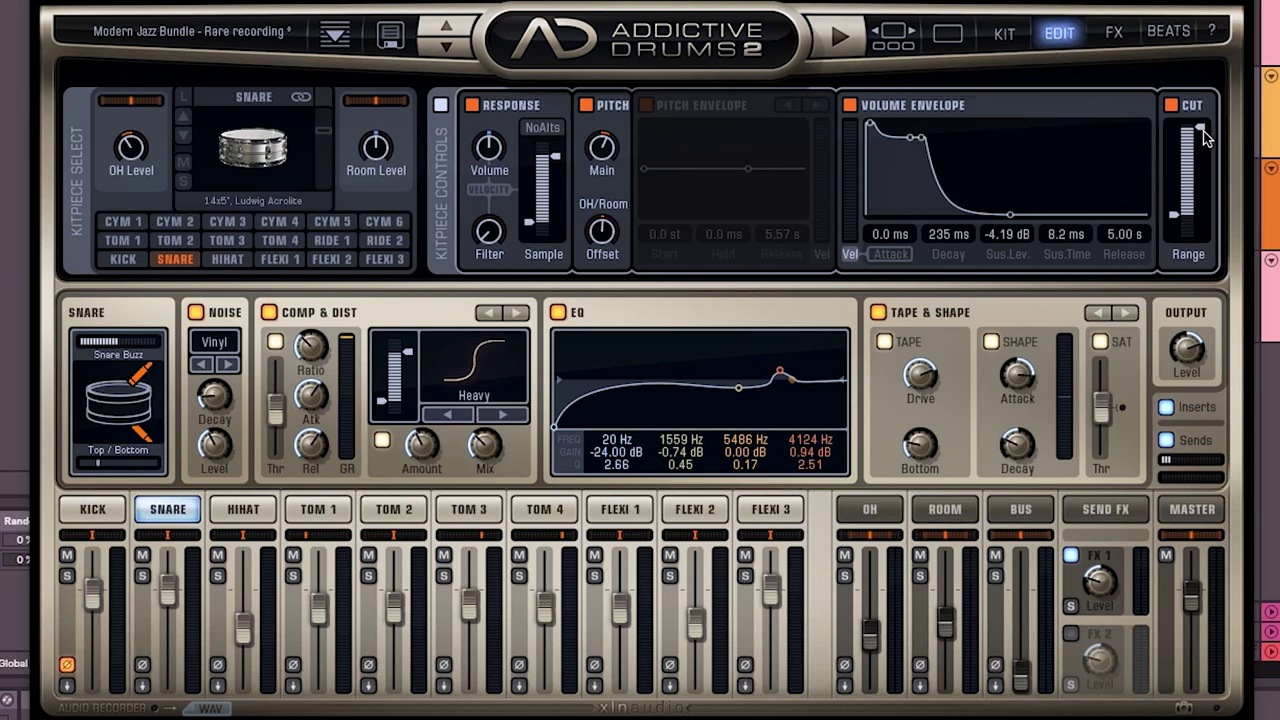
{"action": "mouse_move", "coordinate": [1204, 133]}
{"action": "left_mouse_down"}
{"action": "mouse_move", "coordinate": [1190, 200]}
{"action": "mouse_move", "coordinate": [1193, 108]}
{"action": "mouse_move", "coordinate": [1199, 144]}
{"action": "left_mouse_up"}
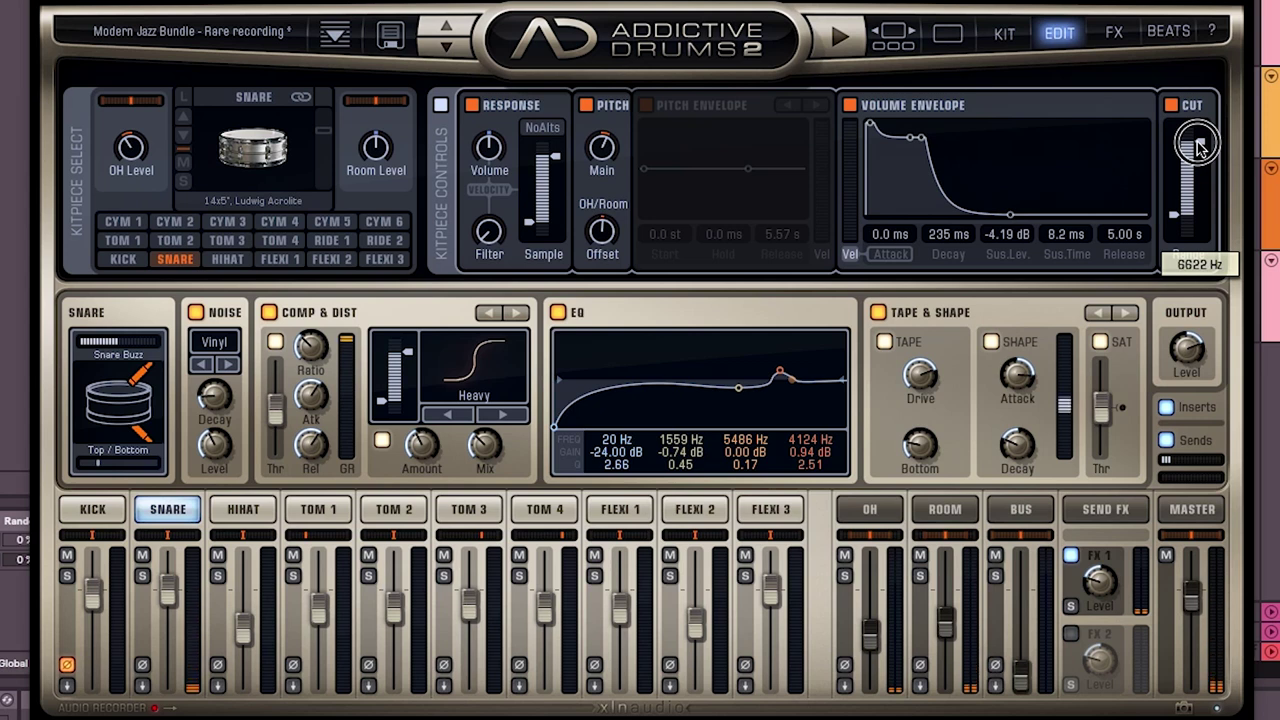
Review the Delerb effect settings on the FX page, return to the snare's edit page, and try the FX 1 level.
{"action": "left_click", "coordinate": [1114, 35]}
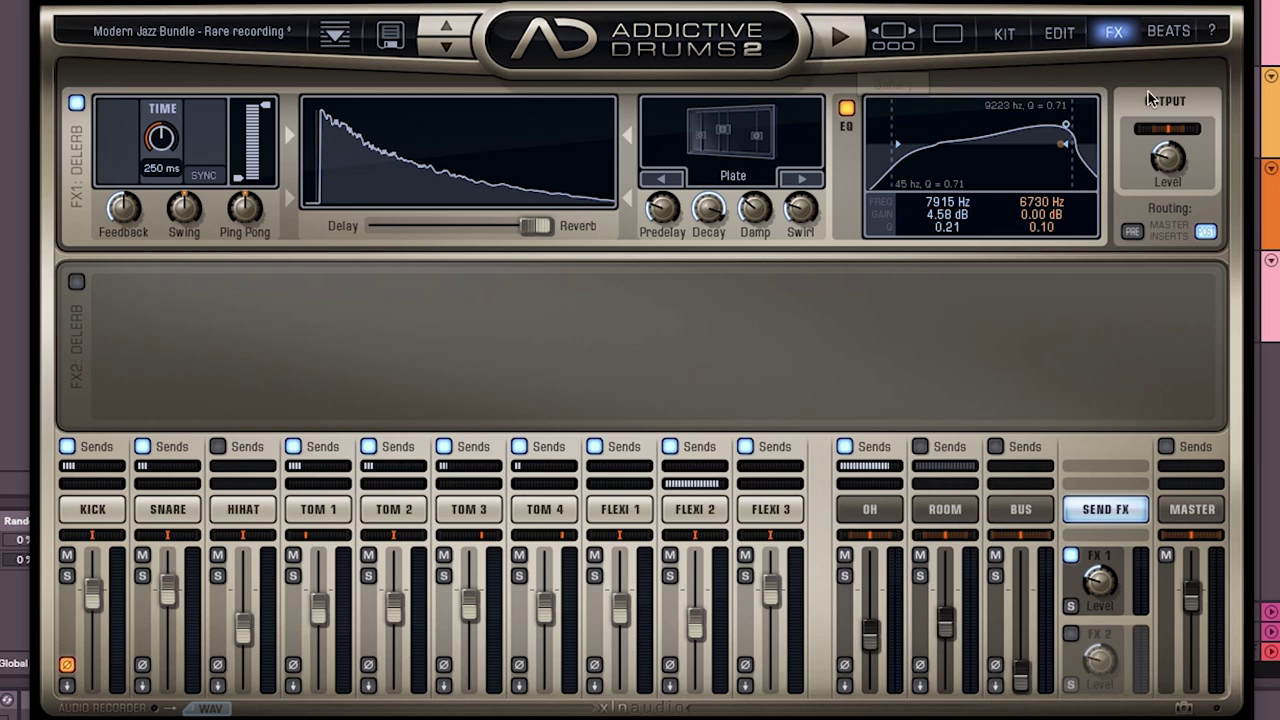
{"action": "left_click", "coordinate": [1060, 33]}
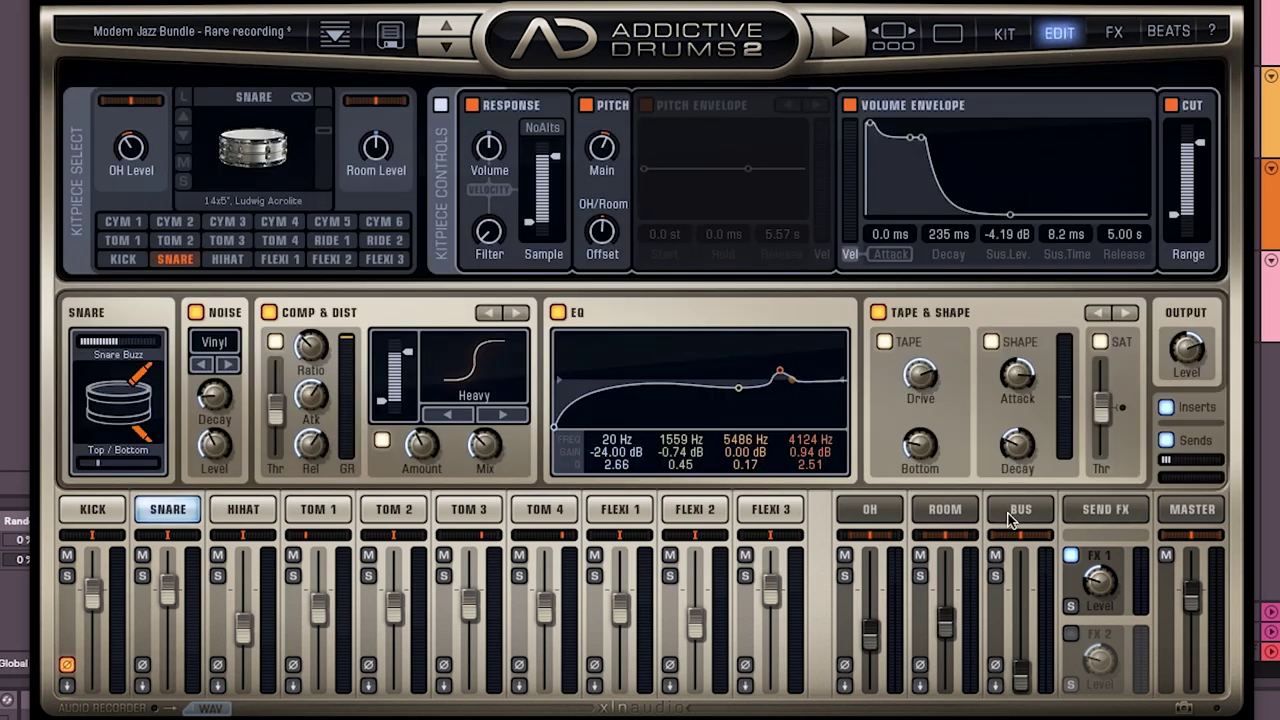
{"action": "left_click_drag", "start_coordinate": [1100, 585], "coordinate": [1118, 452]}
Select the kick and try its Beater/Front microphone balance at both extremes, returning it to the middle.
{"action": "left_click", "coordinate": [92, 510]}
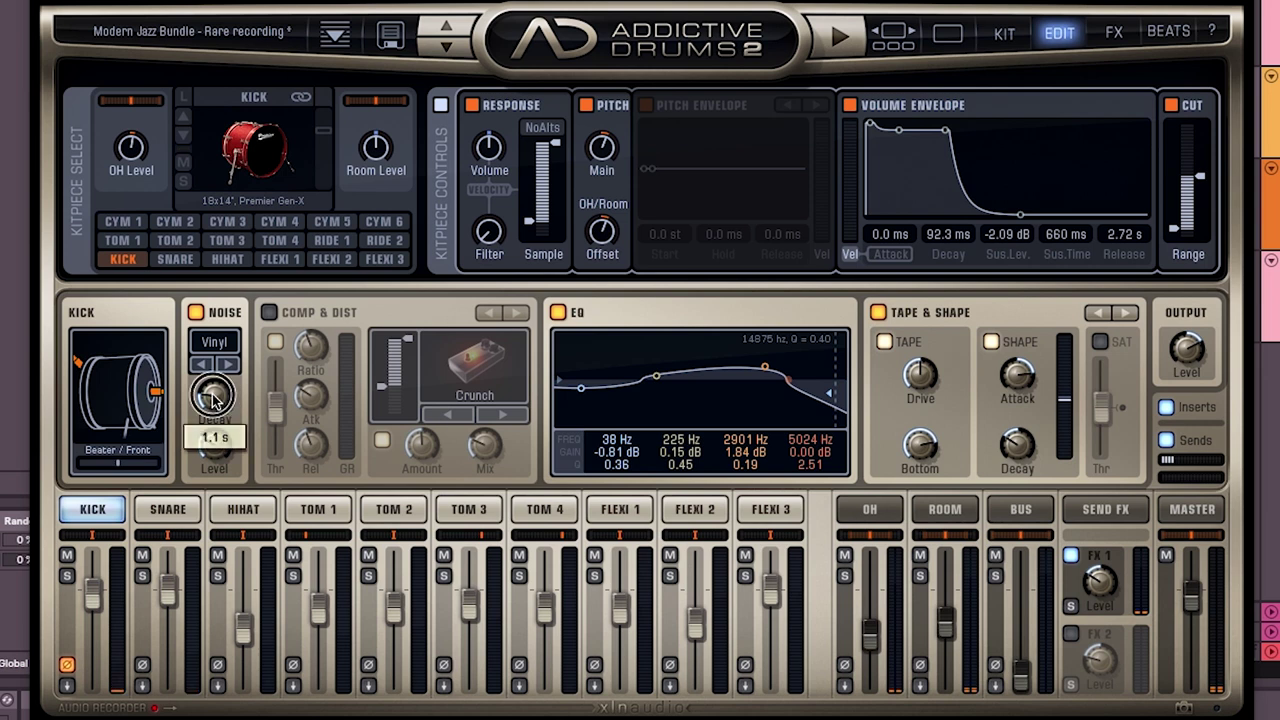
{"action": "scroll", "coordinate": [224, 400], "scroll_direction": "down", "scroll_amount": 3}
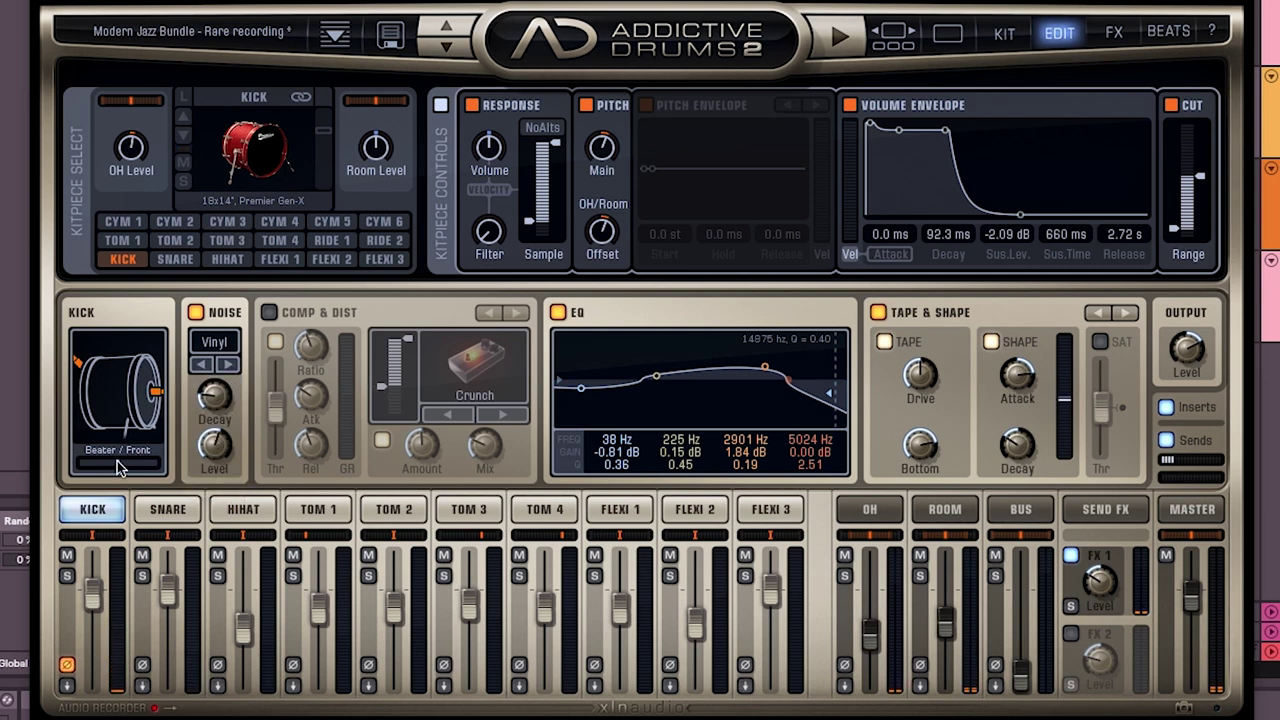
{"action": "left_click_drag", "start_coordinate": [118, 468], "coordinate": [155, 467]}
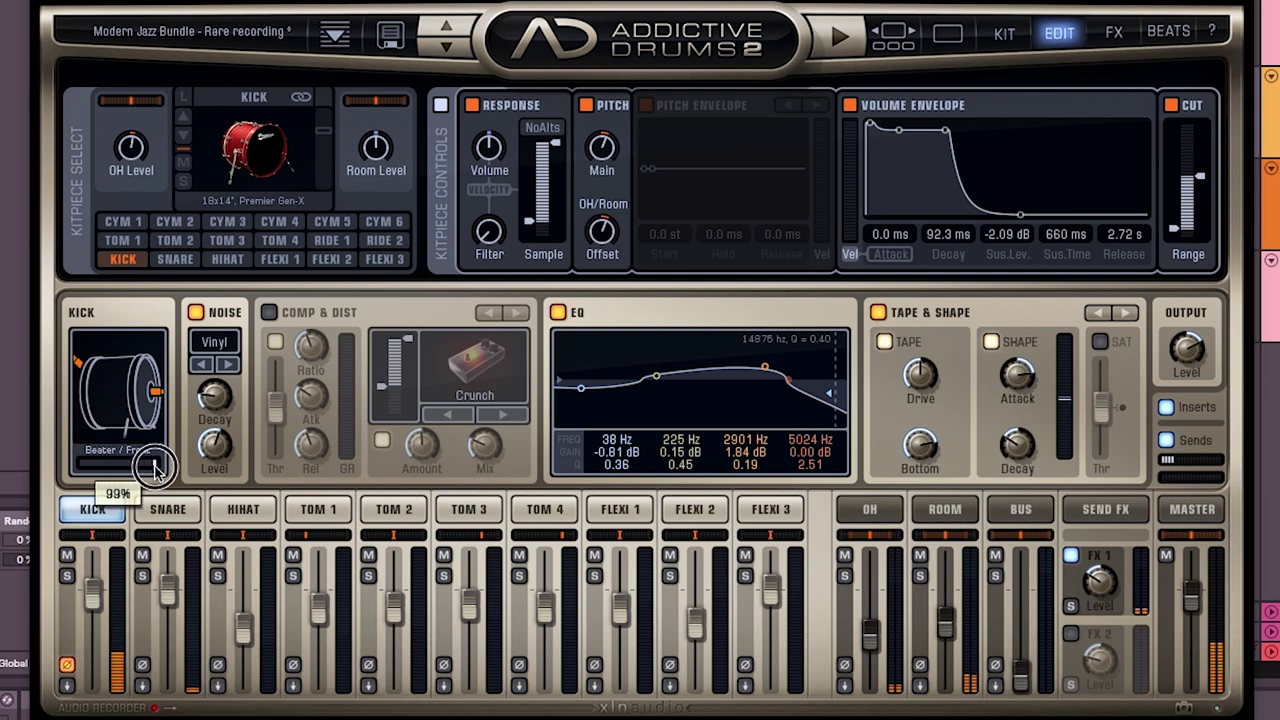
{"action": "left_click_drag", "start_coordinate": [155, 467], "coordinate": [80, 475]}
{"action": "scroll", "coordinate": [82, 476], "scroll_direction": "up", "scroll_amount": 1}
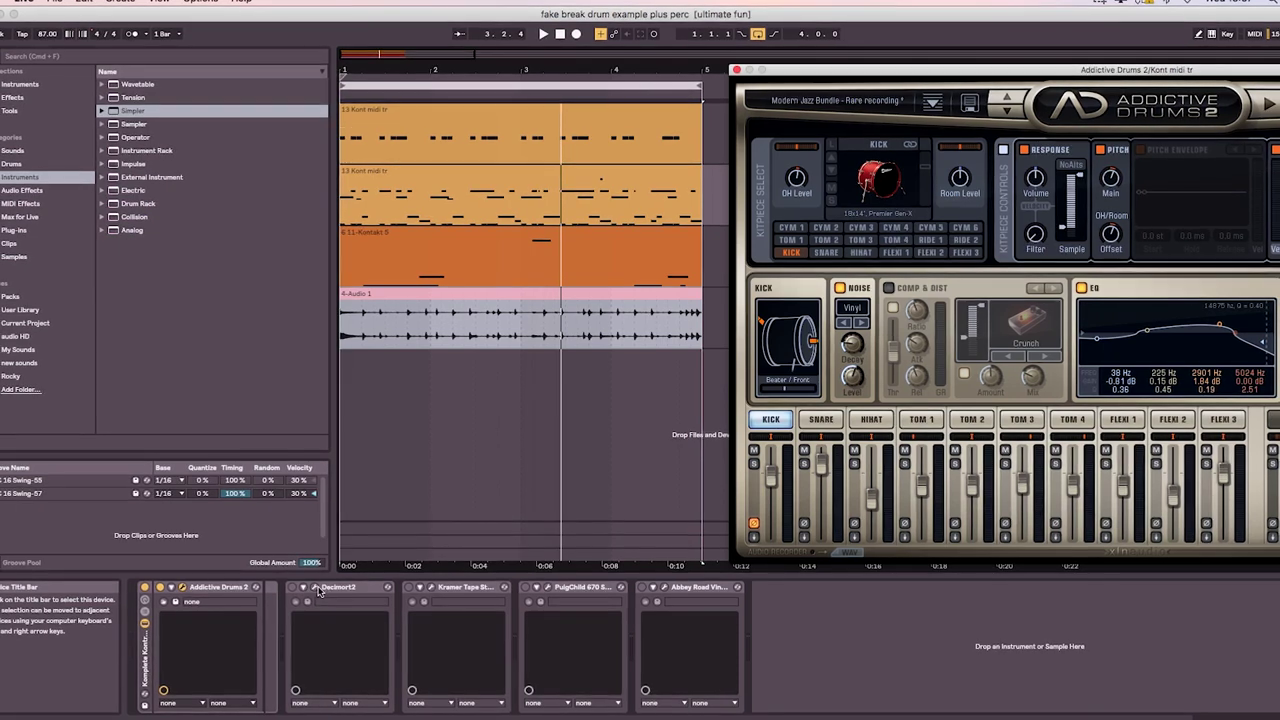
Open Decimort2 on the drum track, and play the loop to compare the drums with the bit crusher on and off.
{"action": "left_click", "coordinate": [340, 588]}
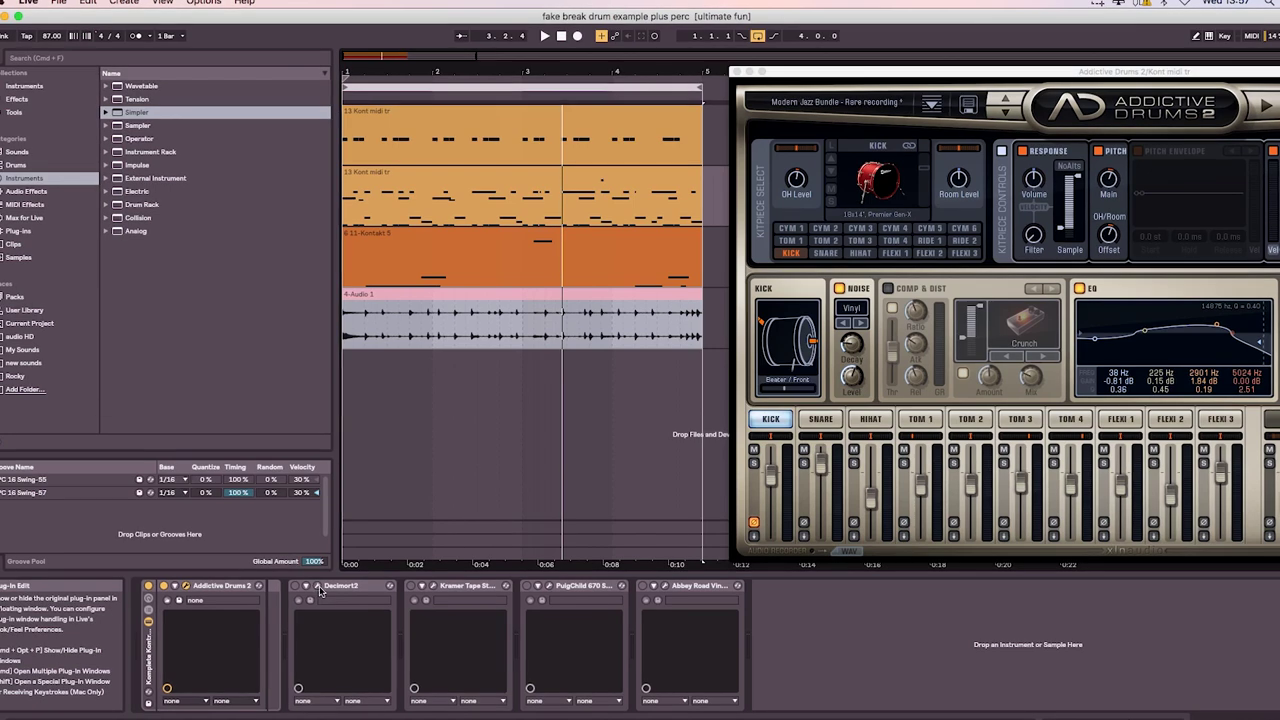
{"action": "left_click", "coordinate": [317, 587]}
{"action": "key", "text": "space"}
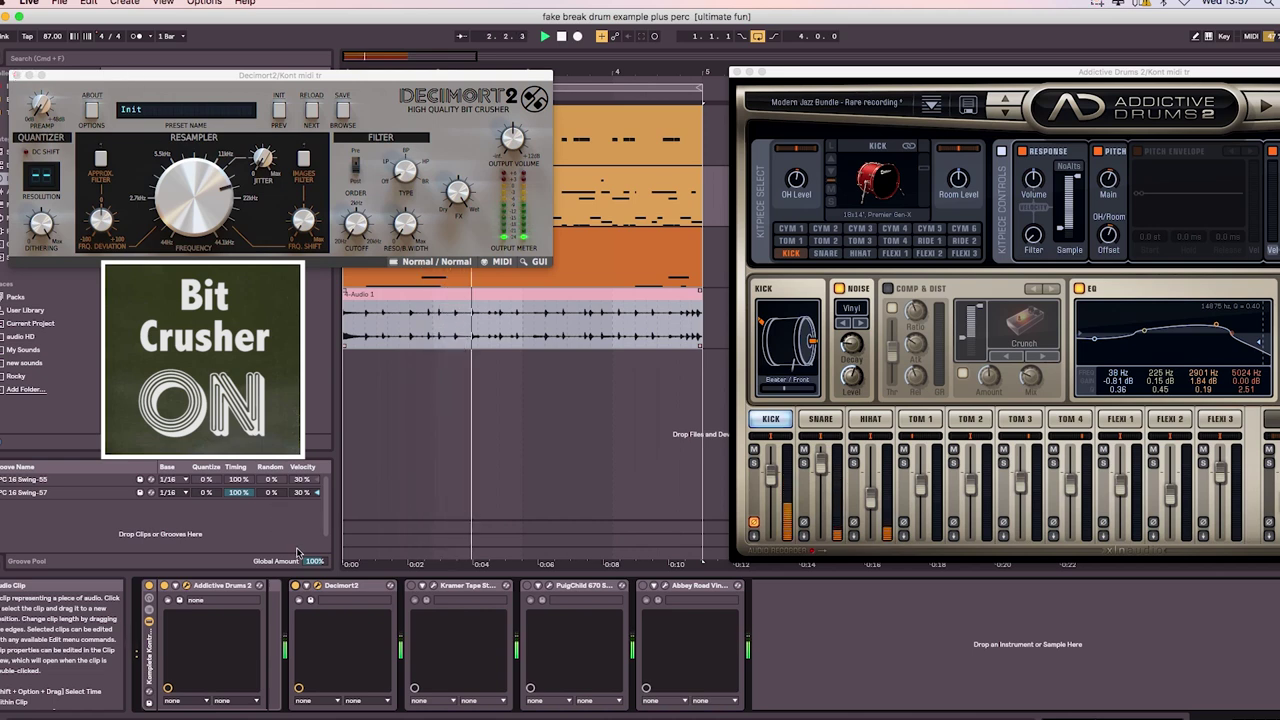
{"action": "left_click", "coordinate": [295, 587]}
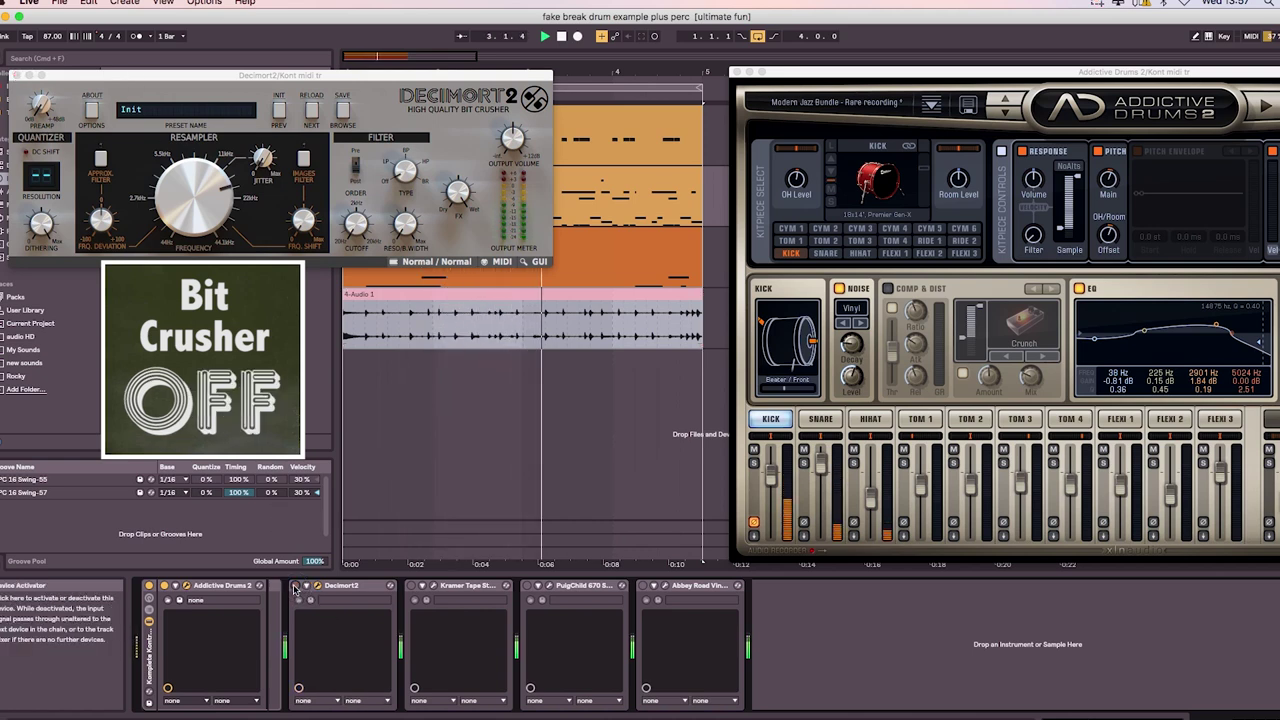
Reactivate Decimort2, play the loop with Kramer Tape Stereo also switched on, and close the tape plugin's window.
{"action": "left_click", "coordinate": [295, 587]}
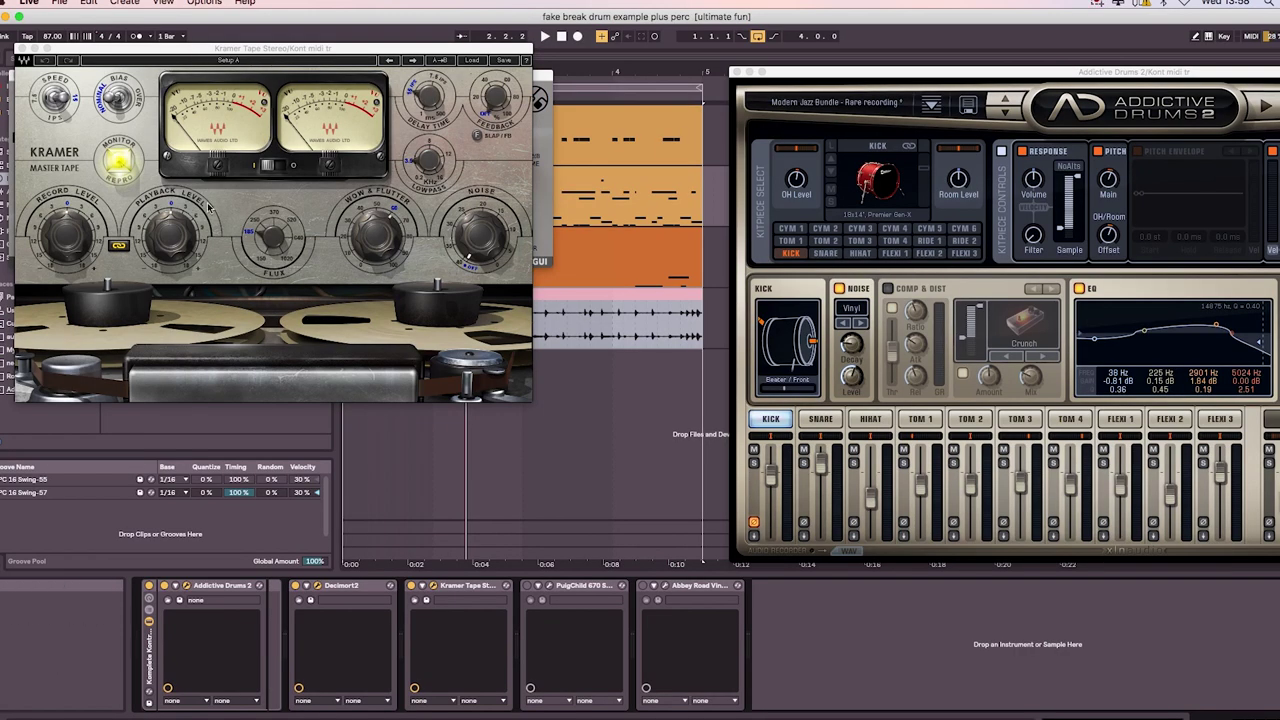
{"action": "key", "text": "space"}
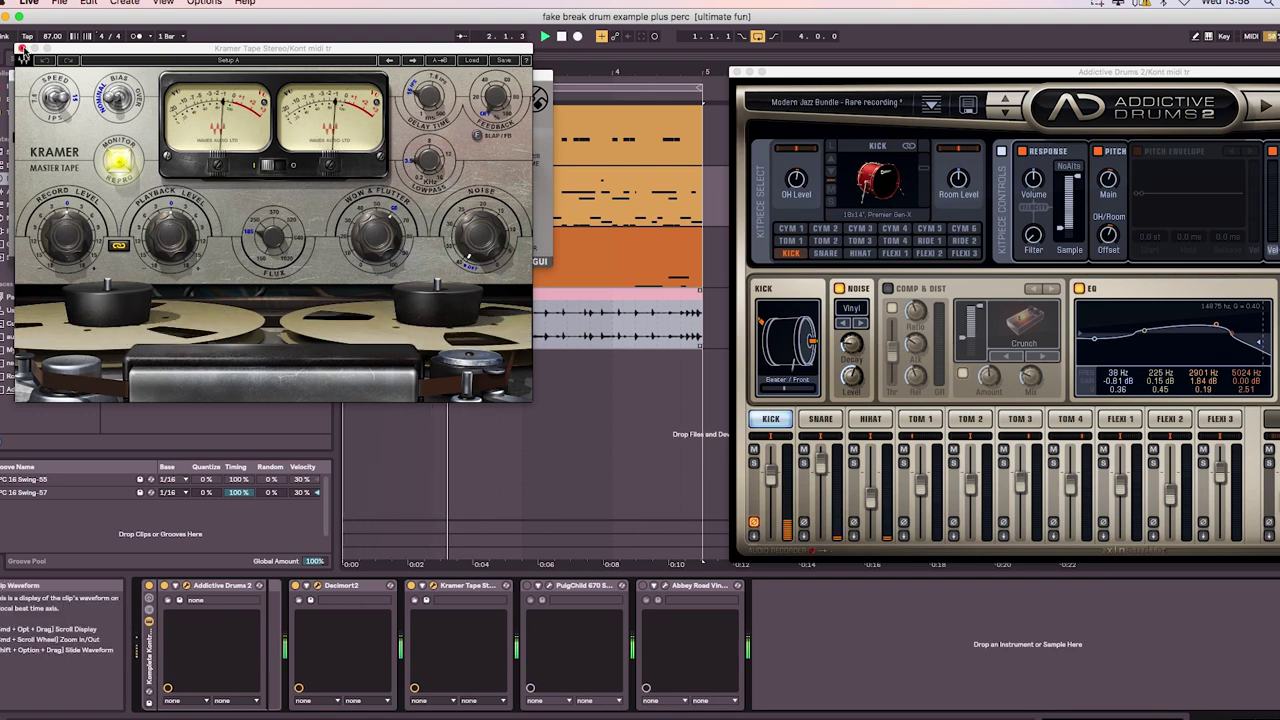
{"action": "key", "text": "space"}
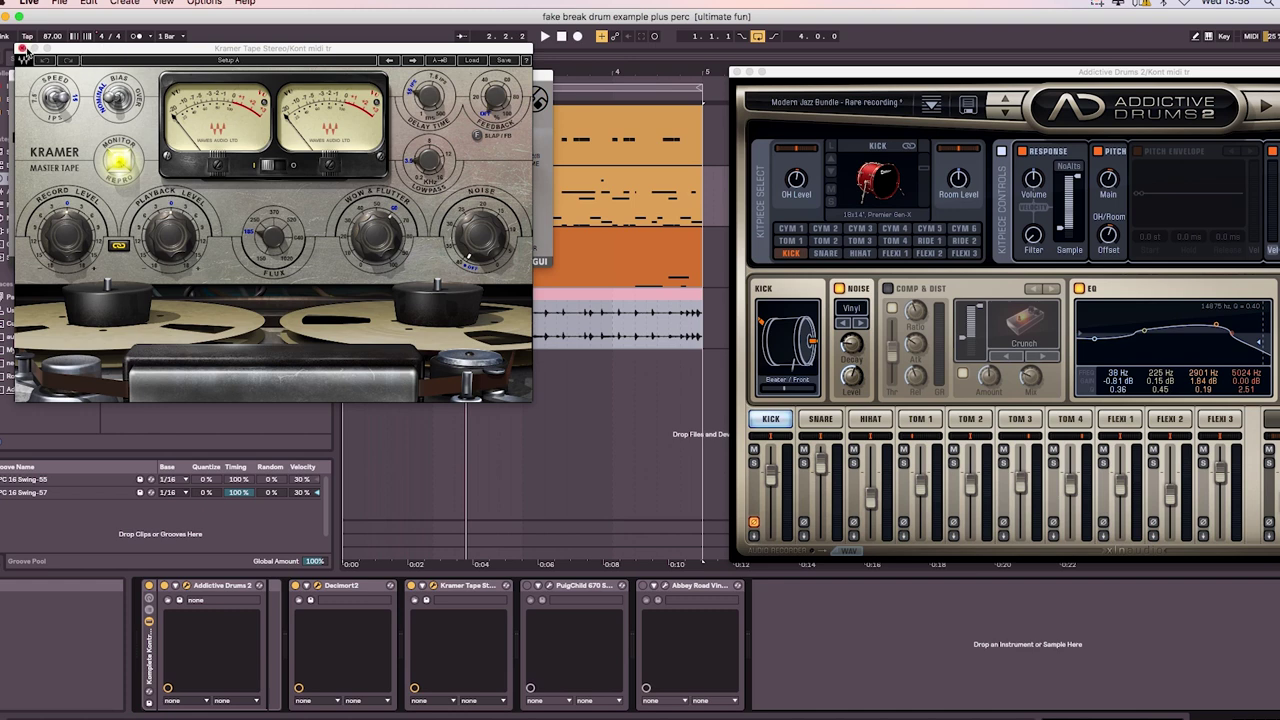
{"action": "left_click", "coordinate": [22, 48]}
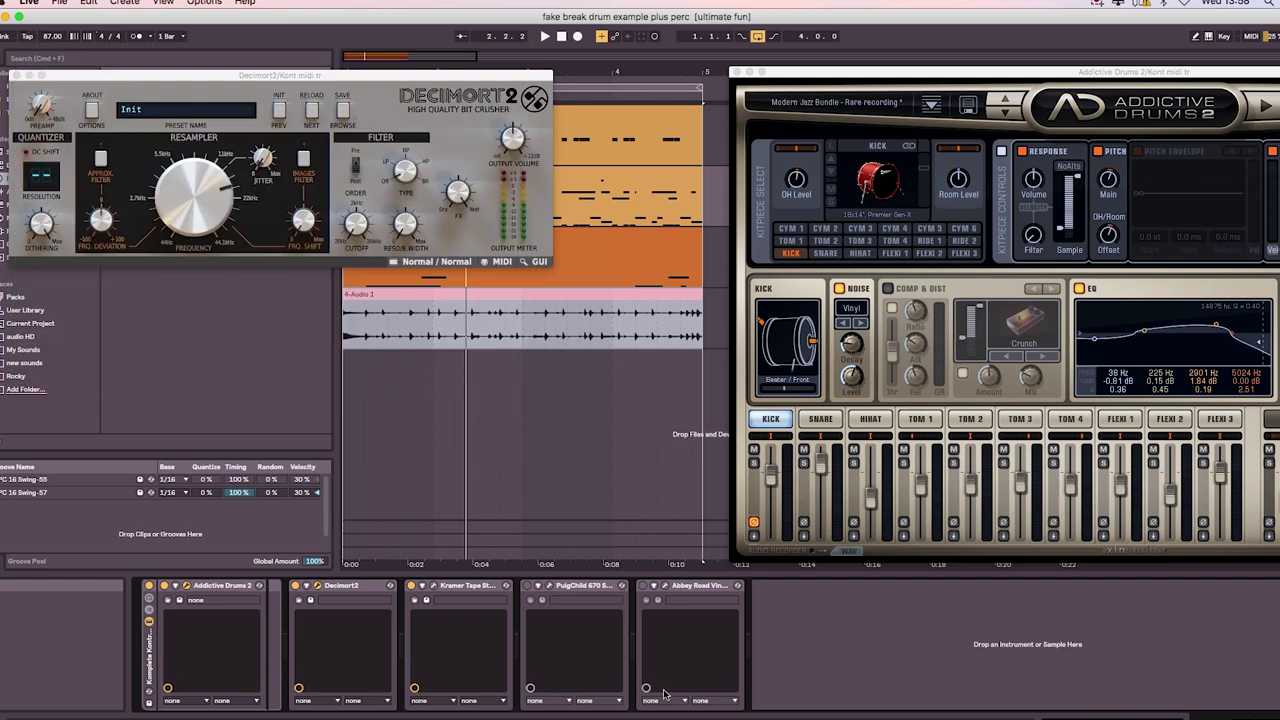
Activate PuigChild 670 and Abbey Road Vinyl on the drum track, playing the loop to hear the added effects.
{"action": "left_click", "coordinate": [538, 586]}
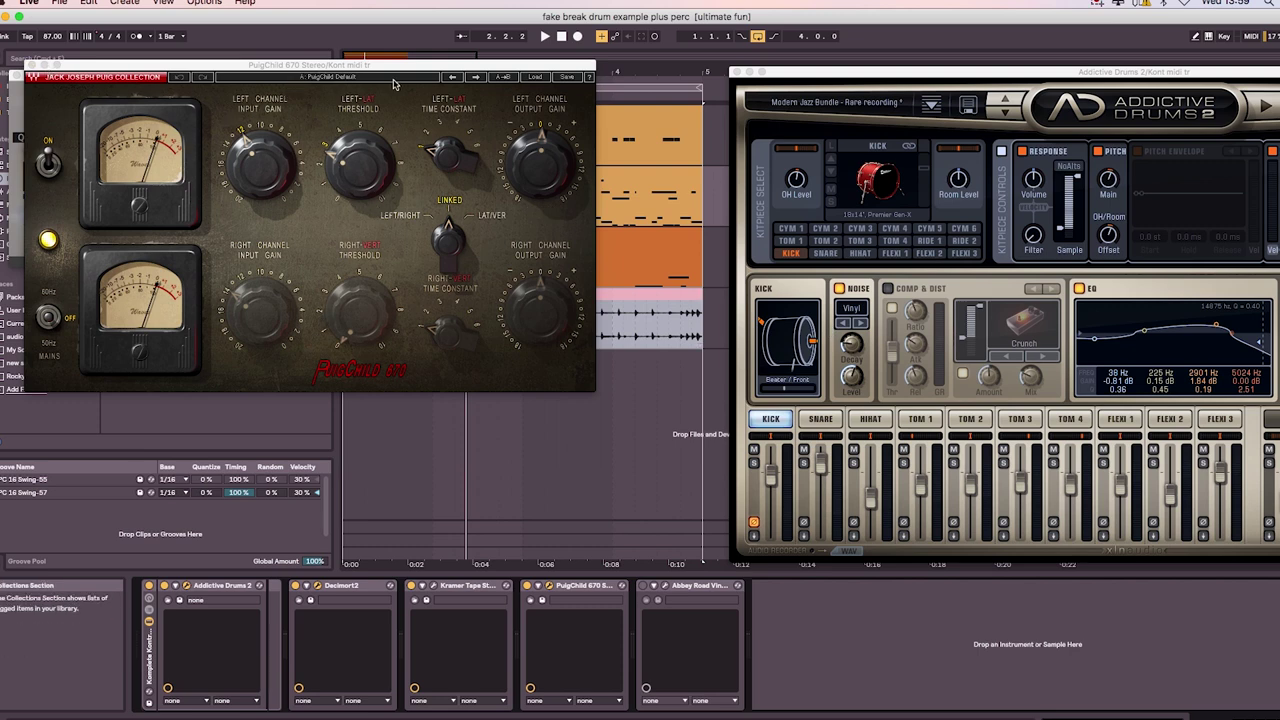
{"action": "key", "text": "space"}
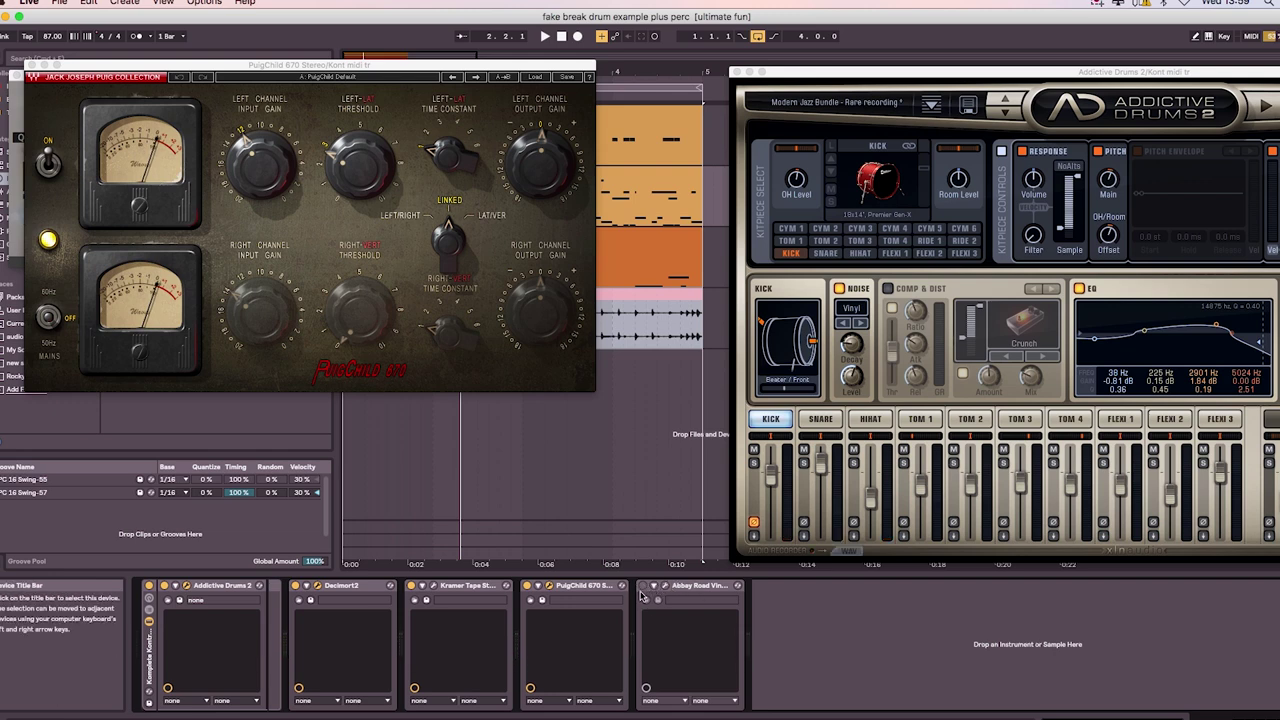
{"action": "left_click", "coordinate": [664, 585]}
{"action": "left_click_drag", "start_coordinate": [313, 89], "coordinate": [411, 131]}
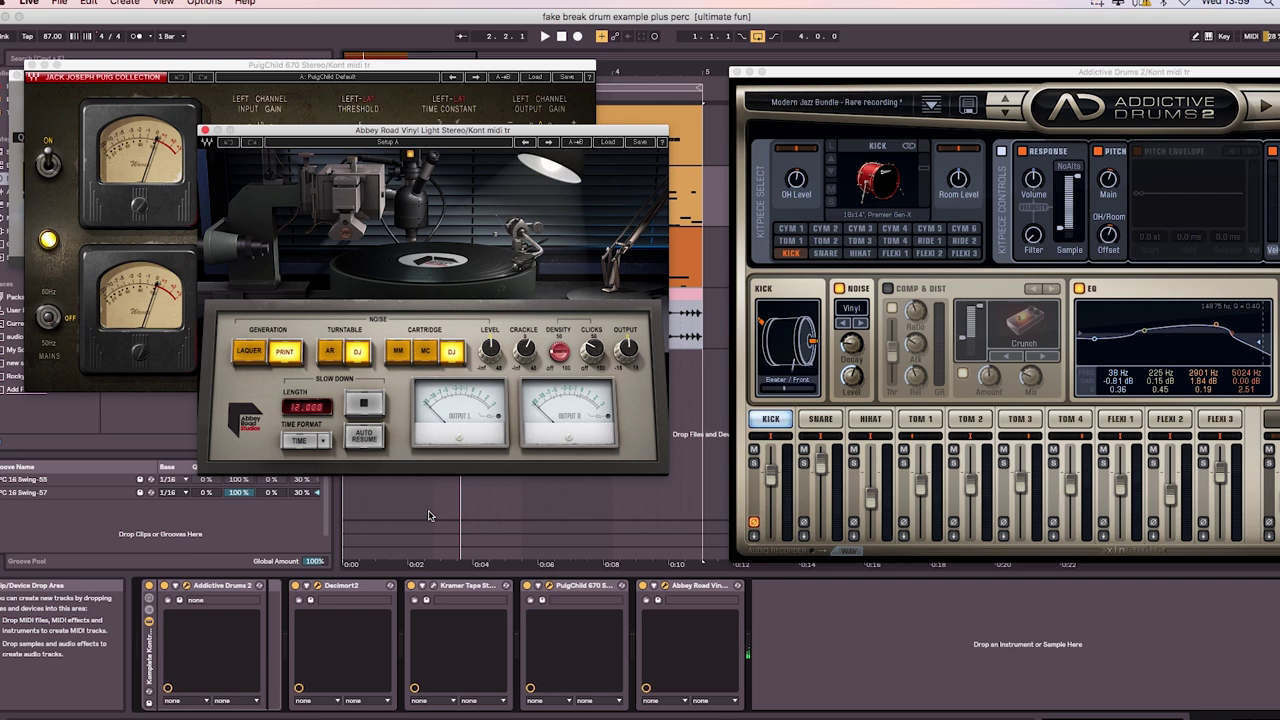
{"action": "key", "text": "space"}
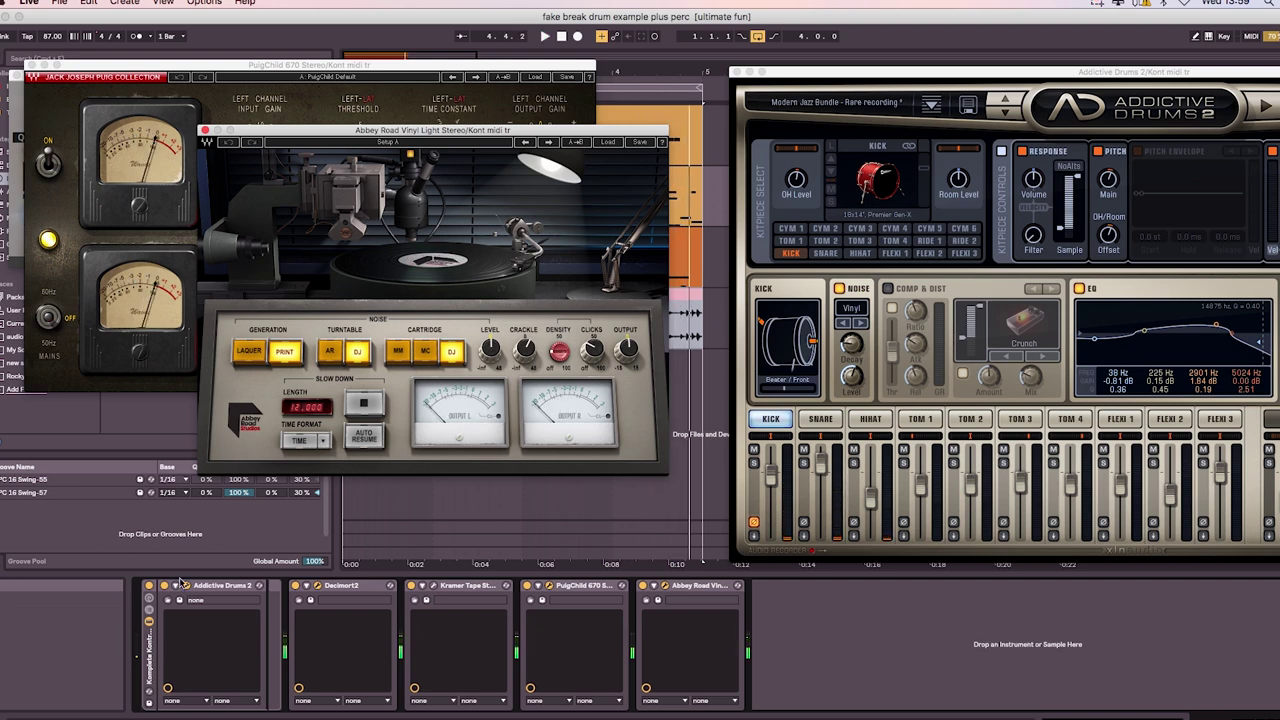
{"action": "left_click", "coordinate": [305, 595]}
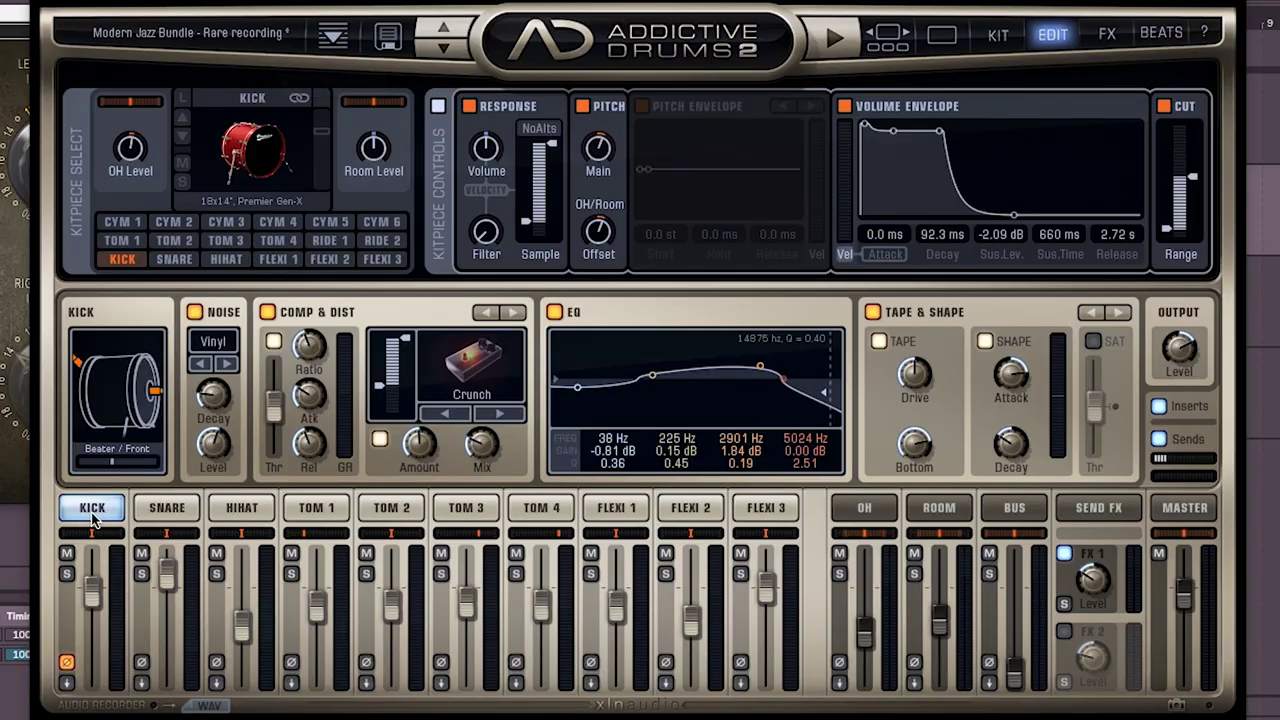
Review the Addictive Drums 2 settings for the snare, hi-hat, tom 1, overhead and room channels, and the send FX page.
{"action": "left_click", "coordinate": [168, 510]}
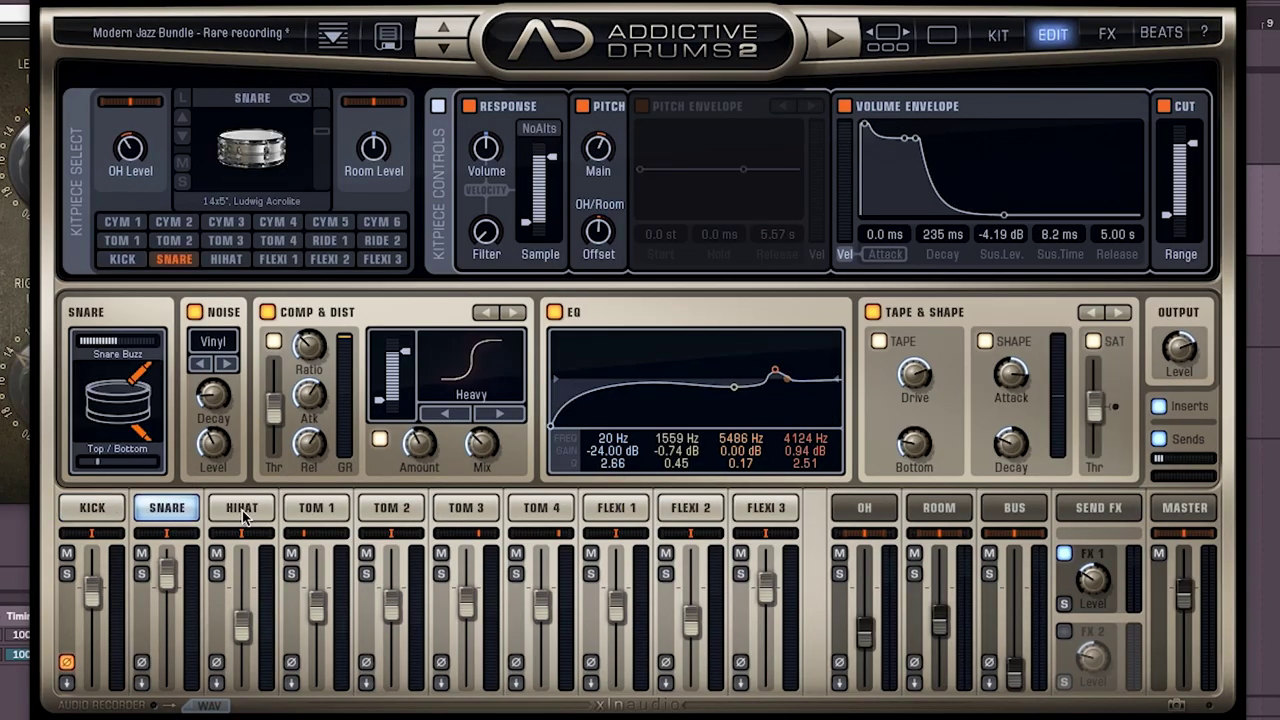
{"action": "left_click", "coordinate": [241, 509]}
{"action": "left_click", "coordinate": [318, 512]}
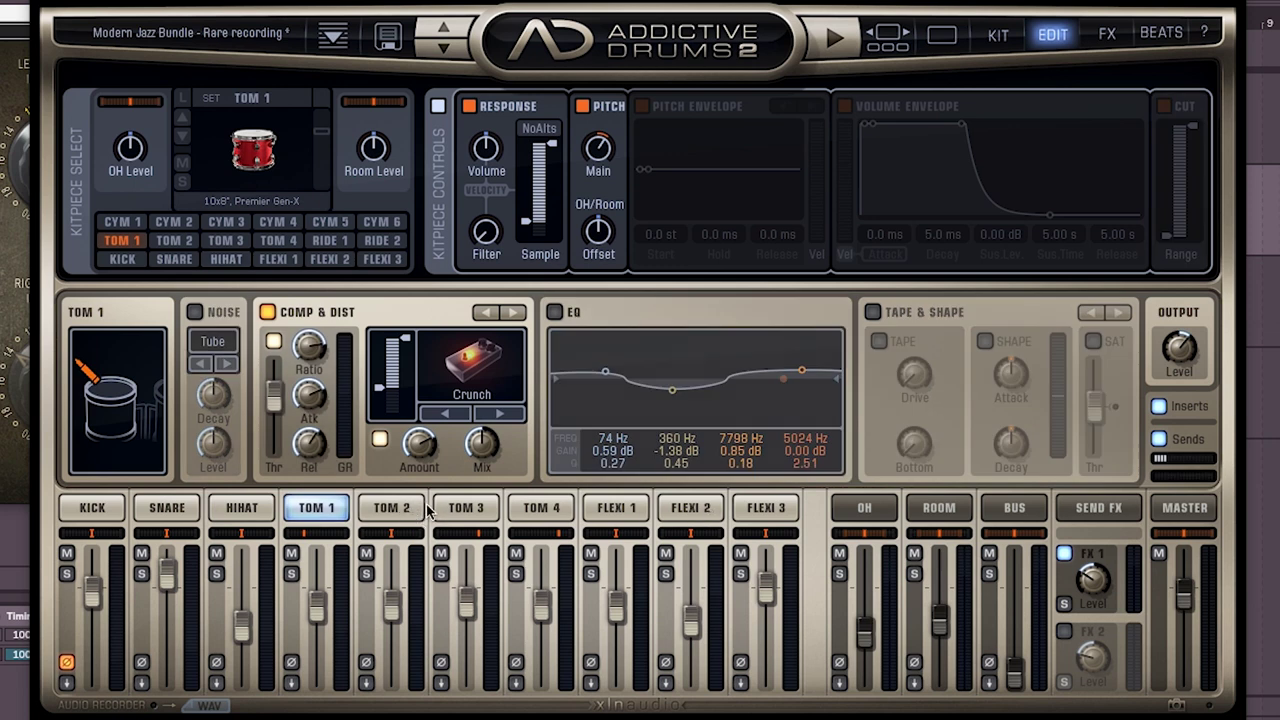
{"action": "left_click", "coordinate": [866, 509]}
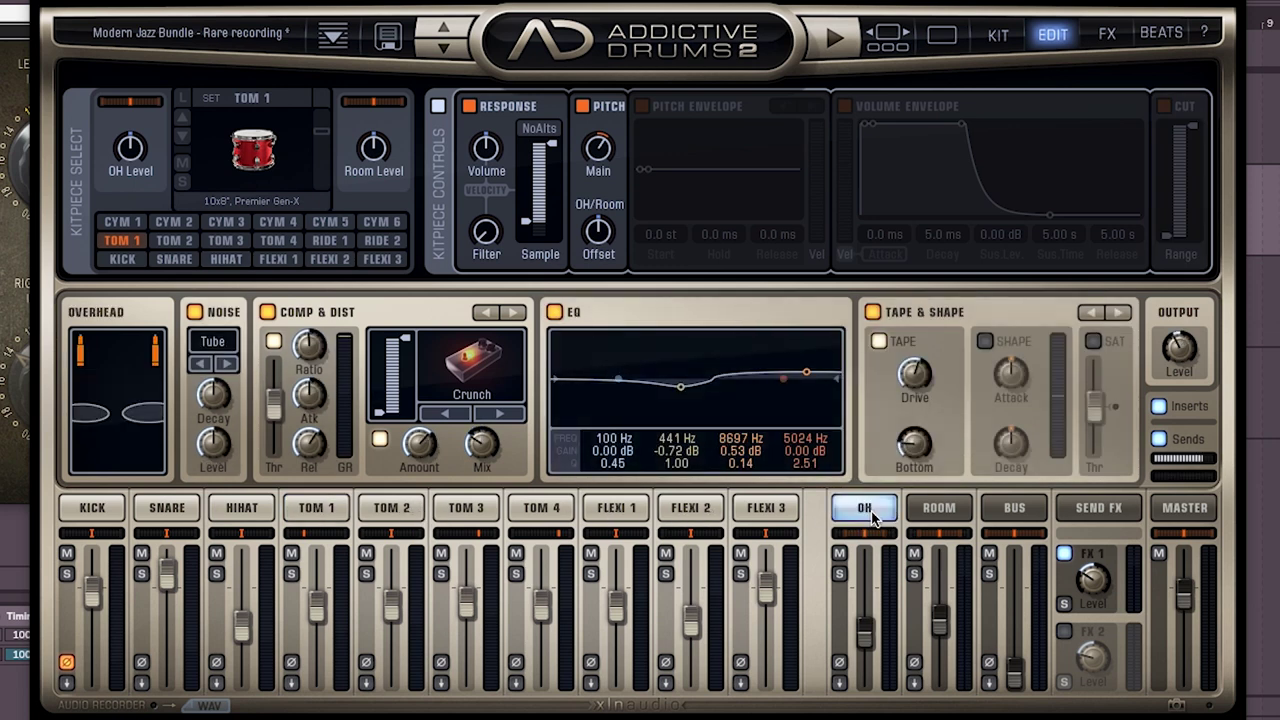
{"action": "left_click", "coordinate": [938, 510]}
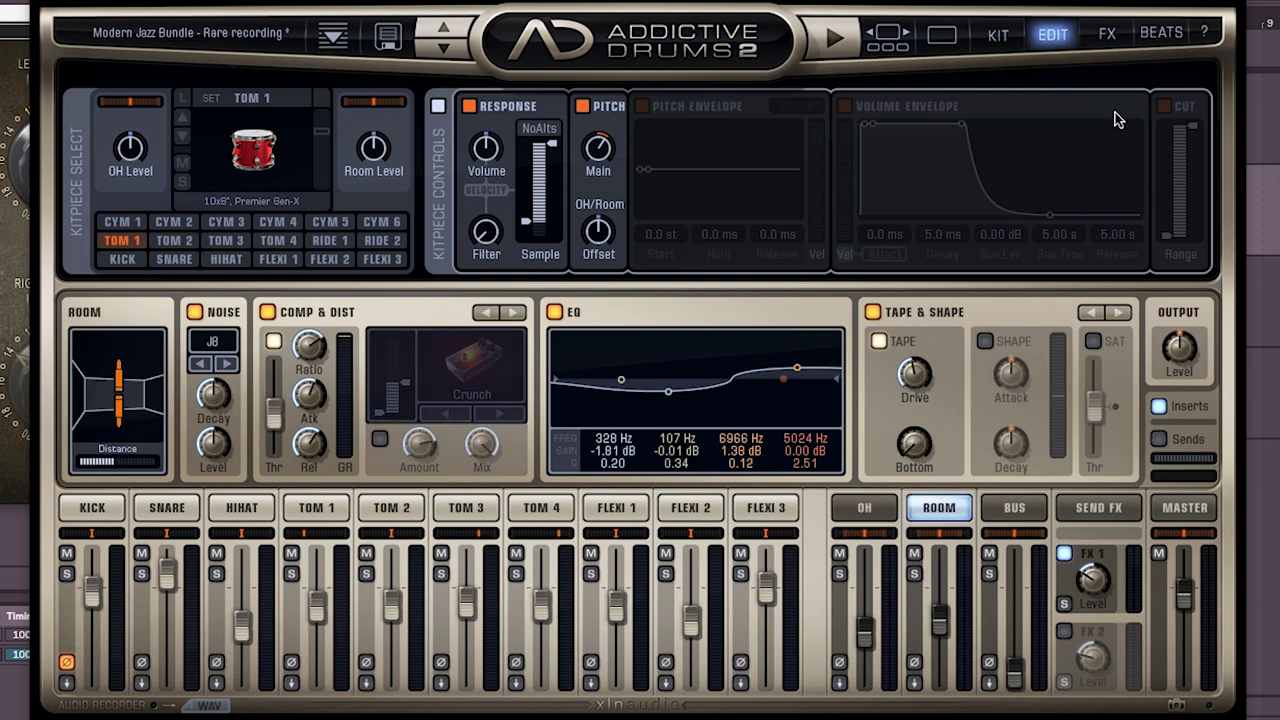
{"action": "left_click", "coordinate": [1110, 35]}
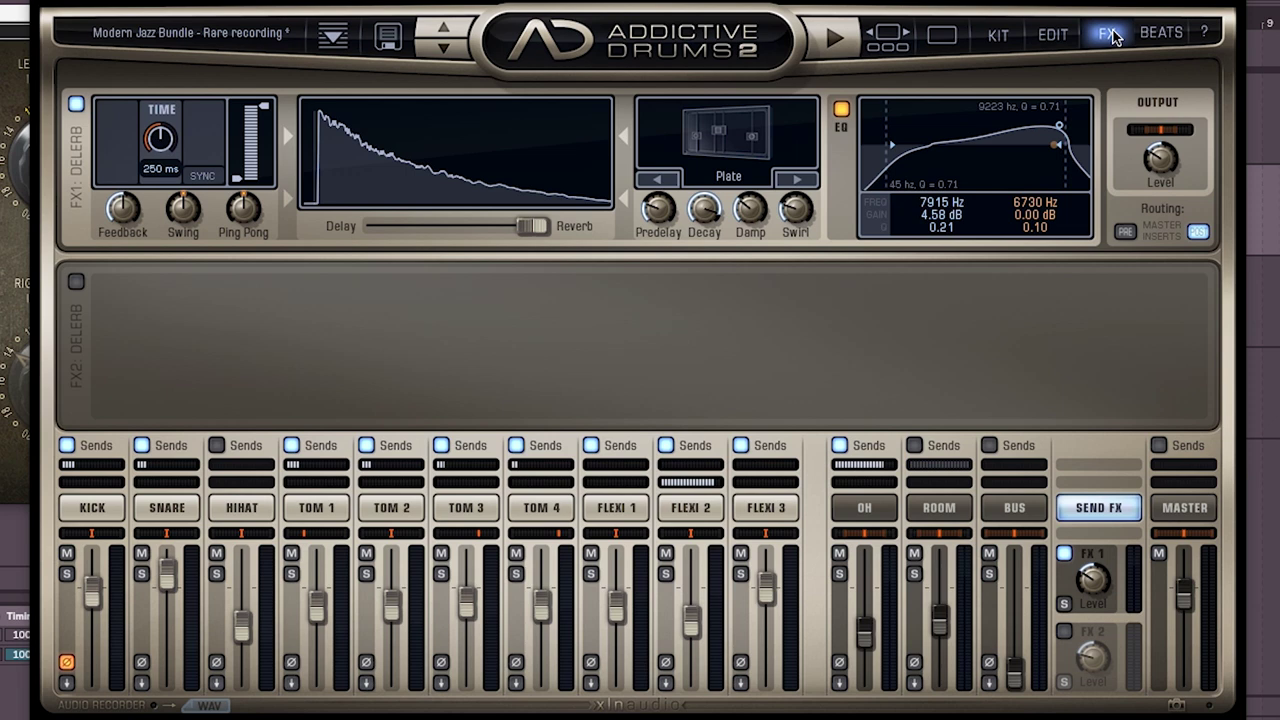